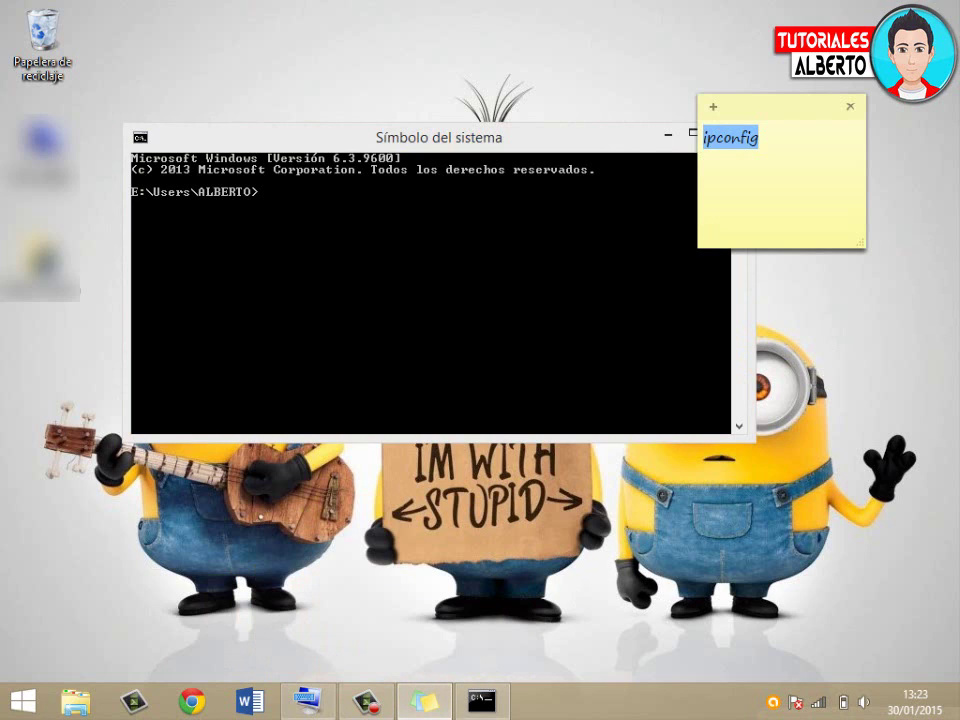
Copy the ipconfig command from the sticky note, paste it into the Command Prompt and run it.
right_click(741, 155)
left_click(789, 181)
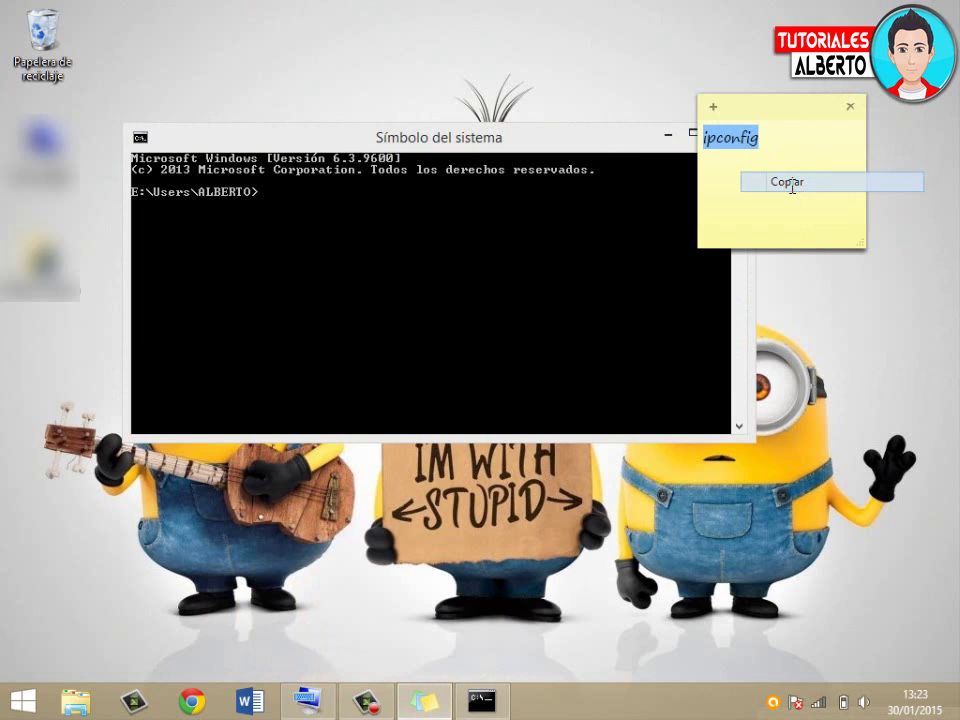
left_click(531, 242)
right_click(531, 240)
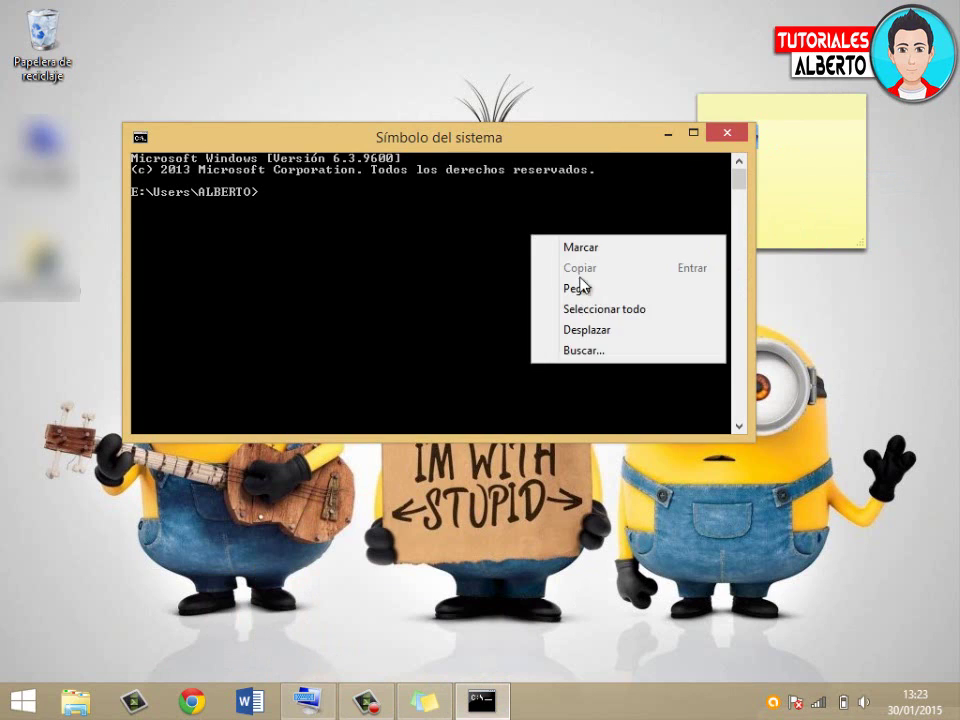
left_click(591, 295)
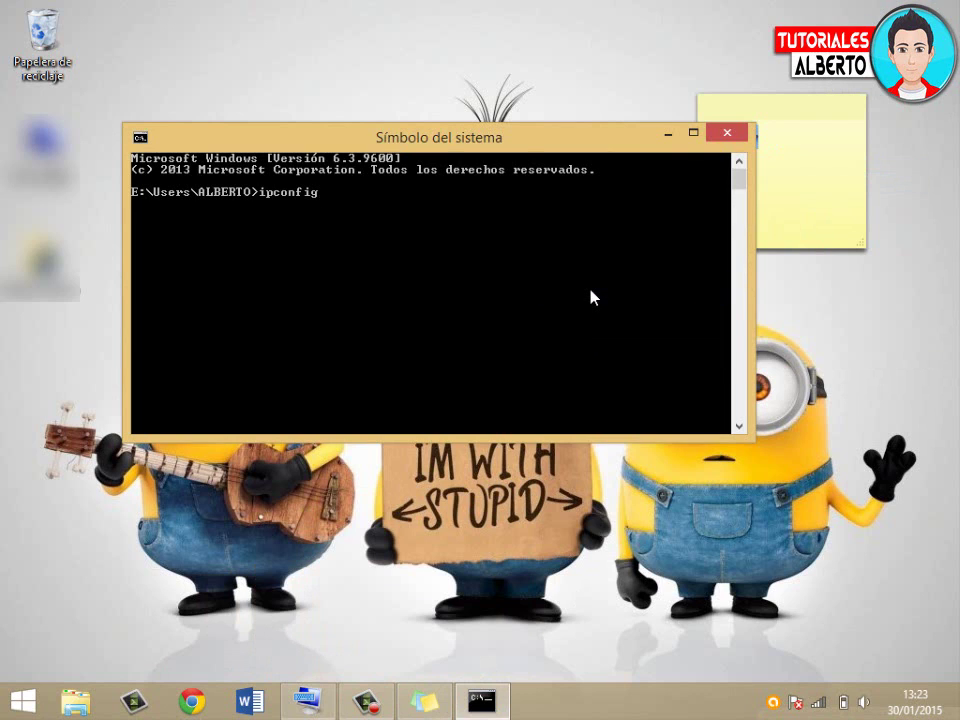
key("Return")
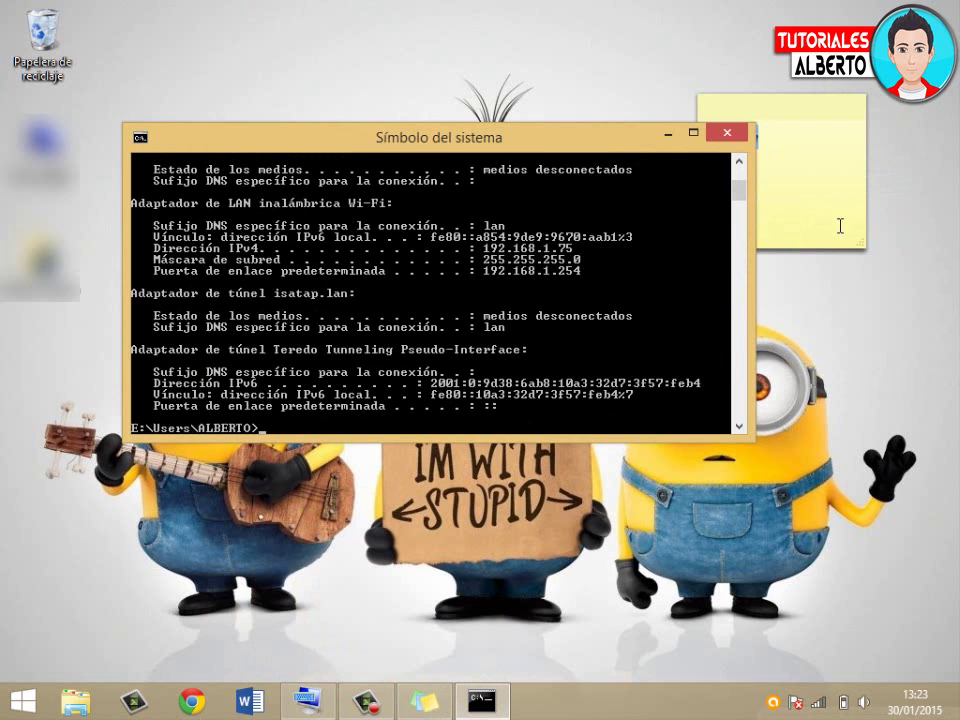
Show the desktop and open the Network and Sharing Center (Centro de redes y recursos compartidos).
left_click(958, 718)
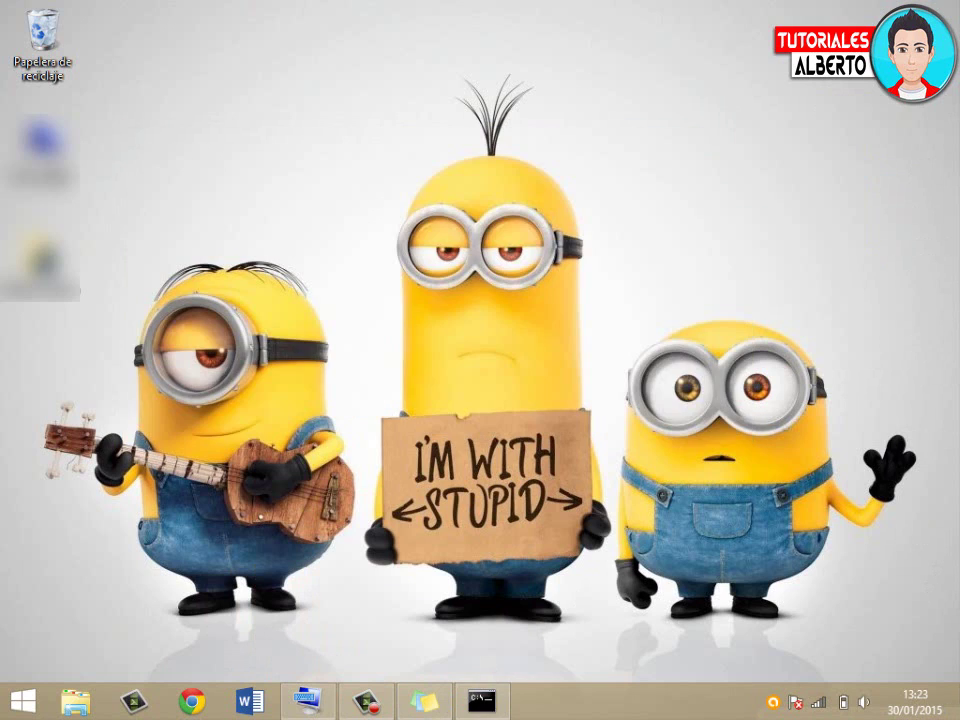
right_click(820, 712)
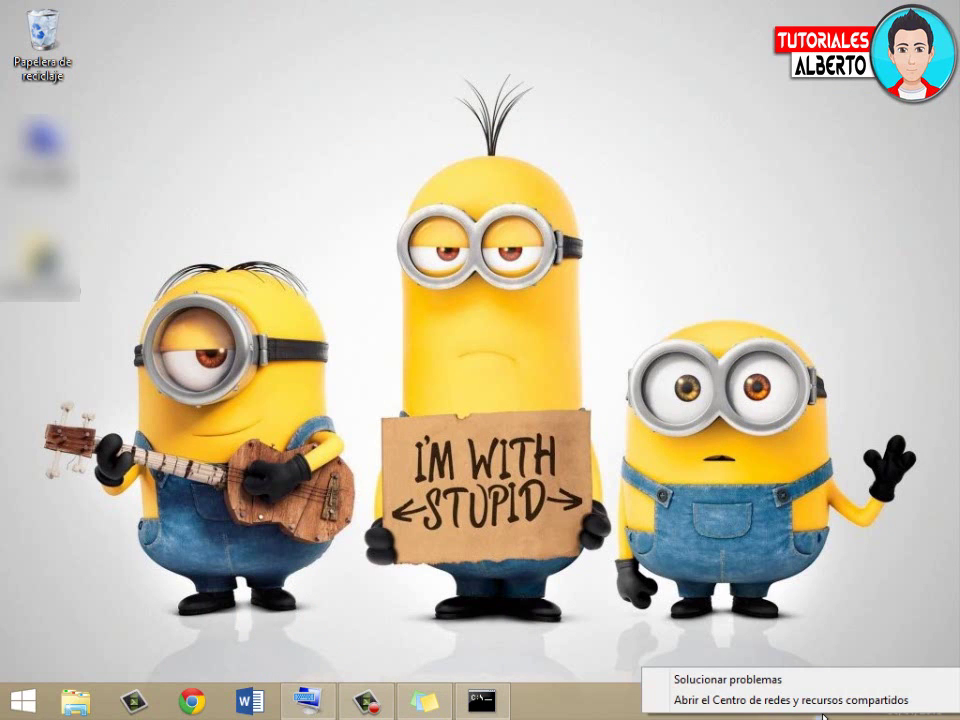
left_click(587, 494)
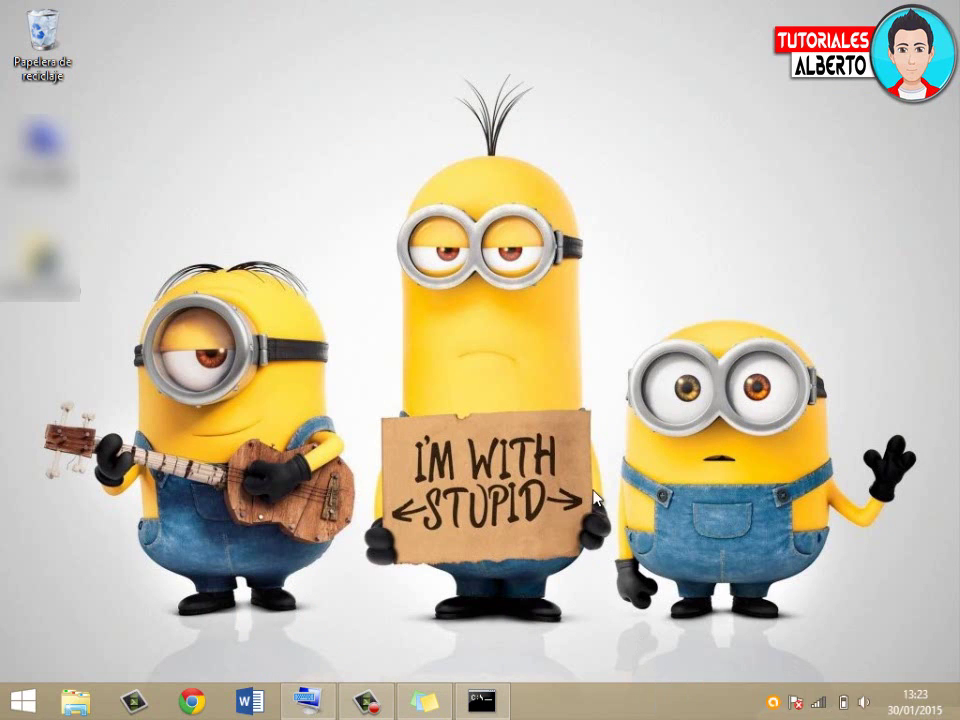
right_click(818, 711)
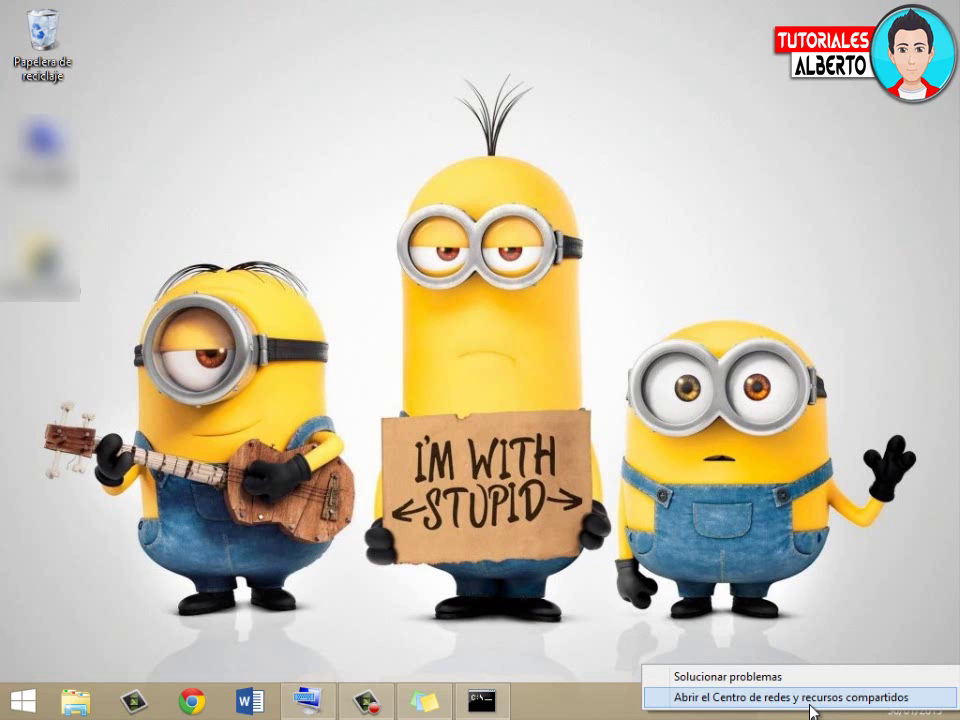
left_click(811, 703)
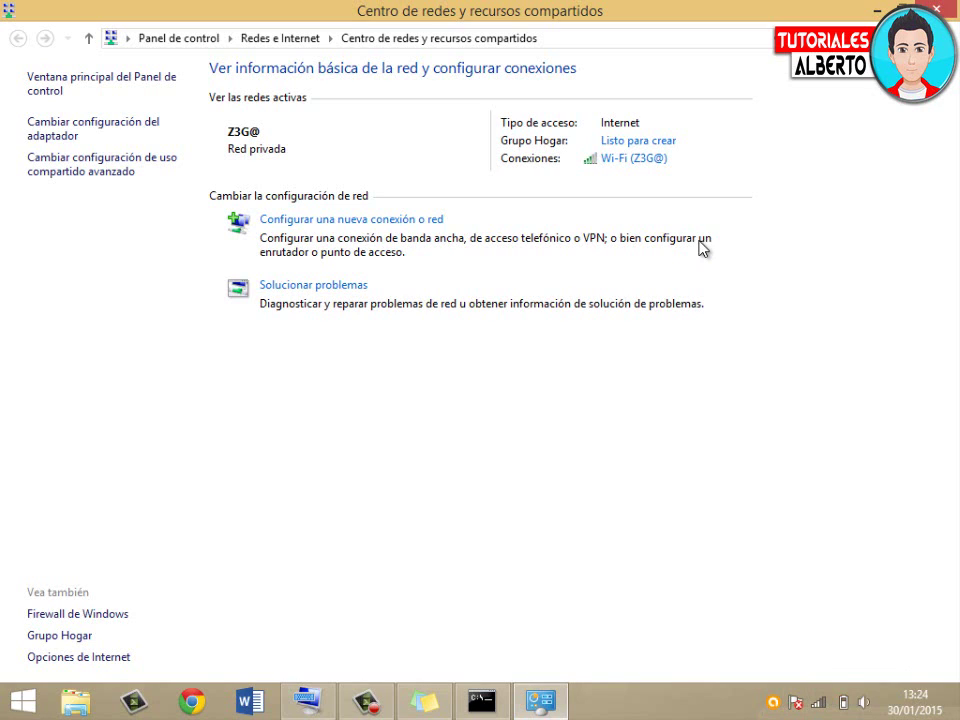
Open the properties of the active Wi-Fi connection and move the dialog so that all of it is visible.
left_click(634, 160)
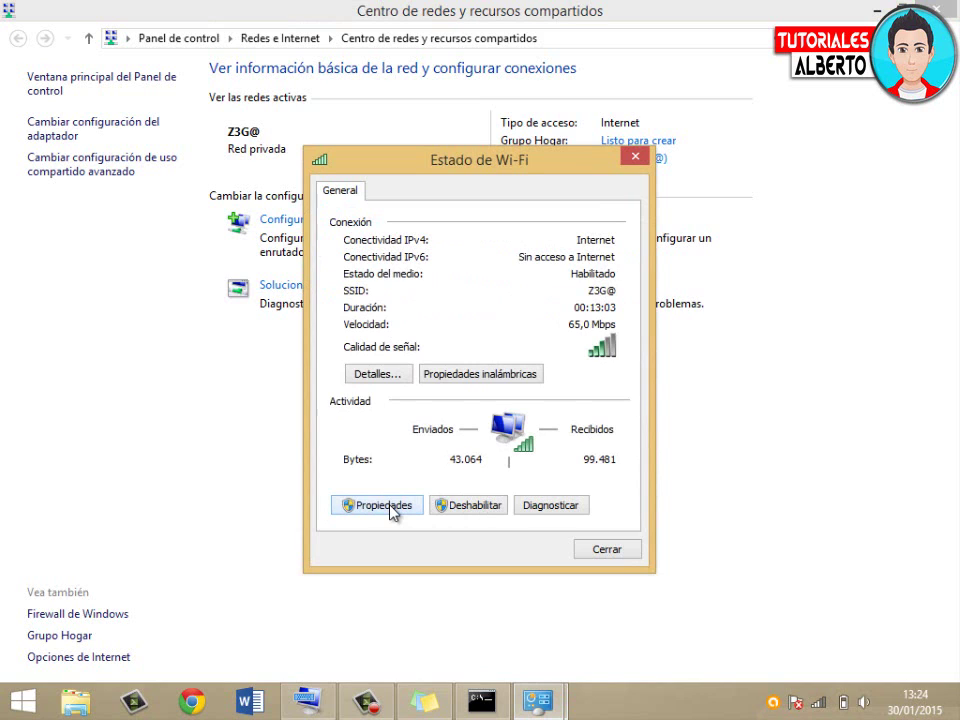
left_click(388, 506)
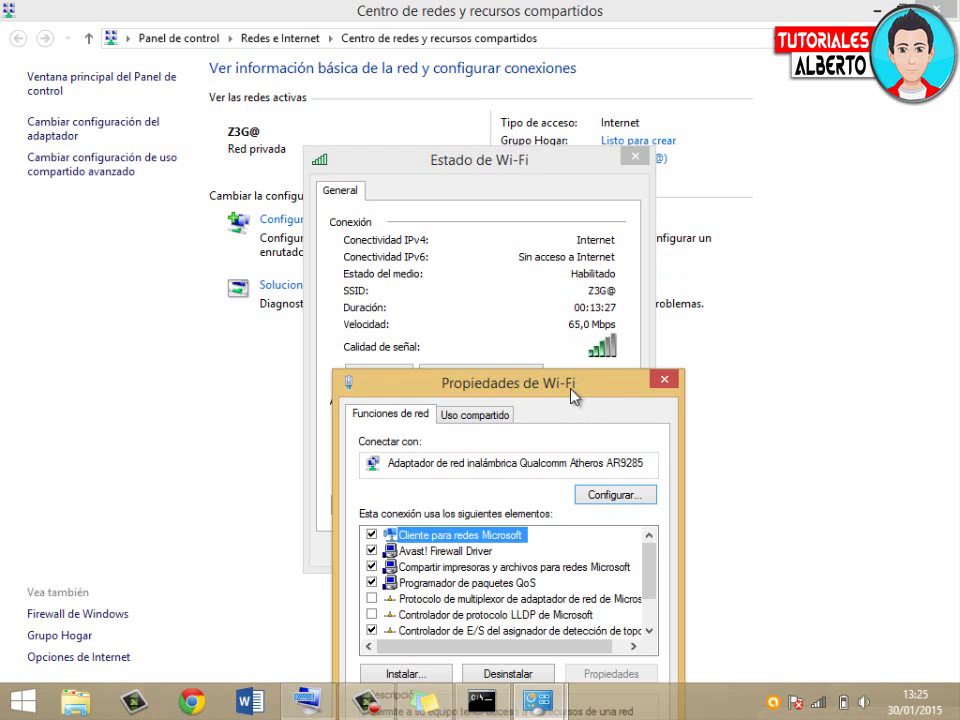
left_click_drag(600, 382, 615, 198)
left_click_drag(493, 128, 549, 118)
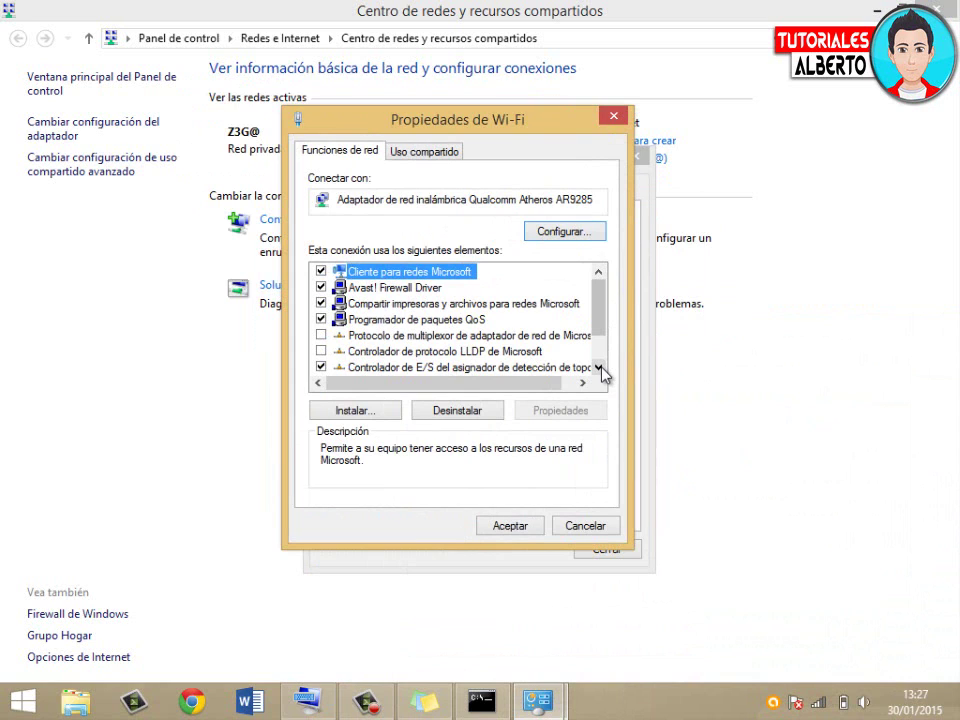
Open the properties of Protocolo de Internet versión 4 (TCP/IPv4) and choose to use a manually specified IP address.
left_click(599, 368)
left_click(599, 368)
left_click(599, 368)
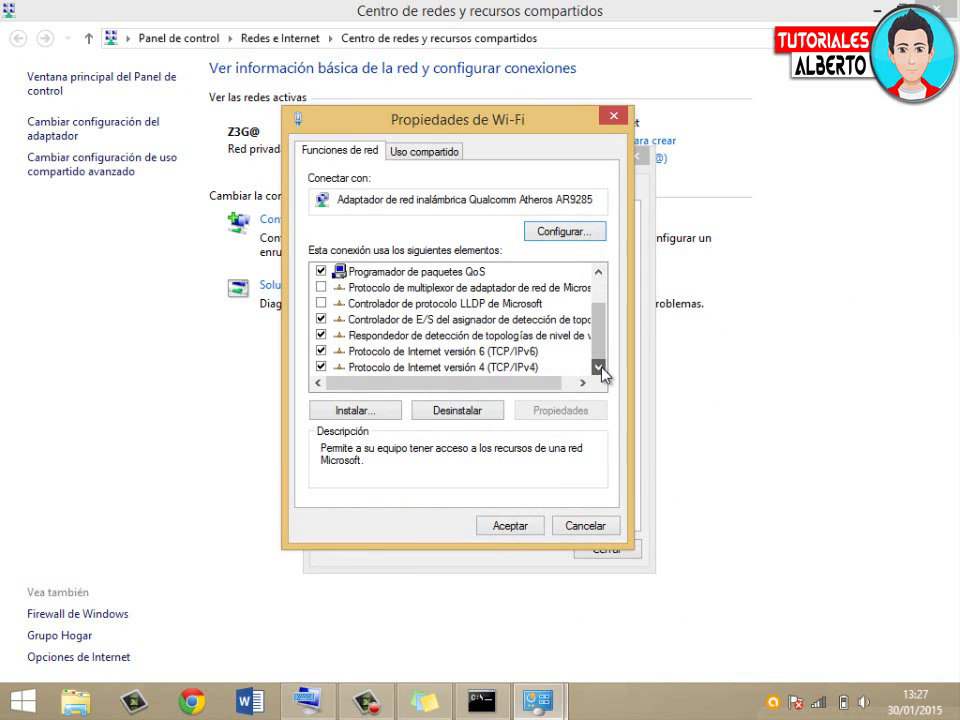
left_click(507, 371)
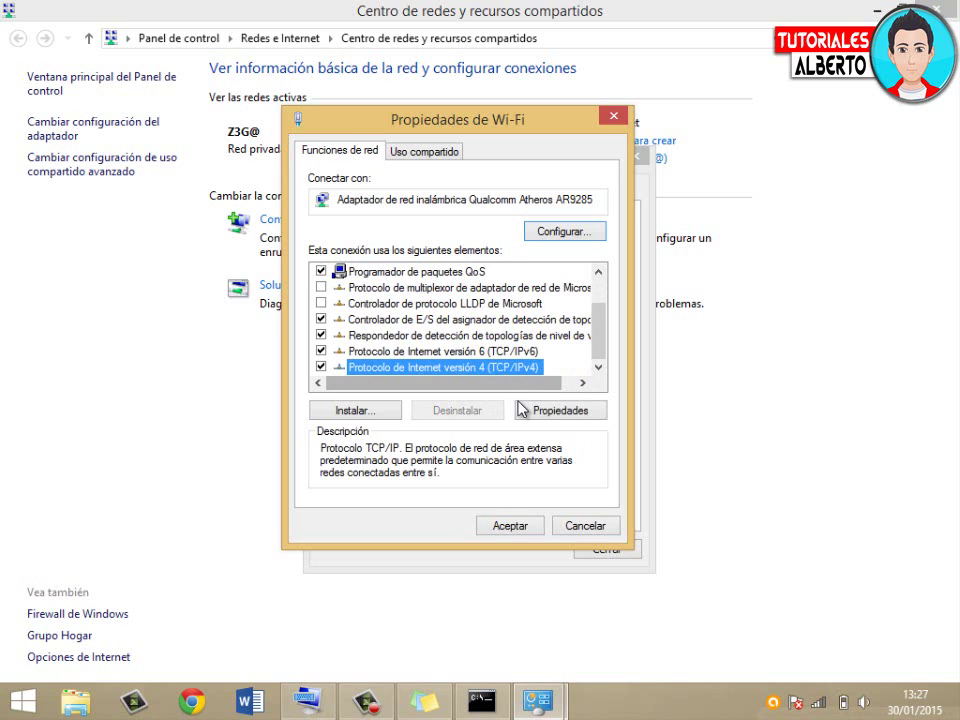
left_click(542, 418)
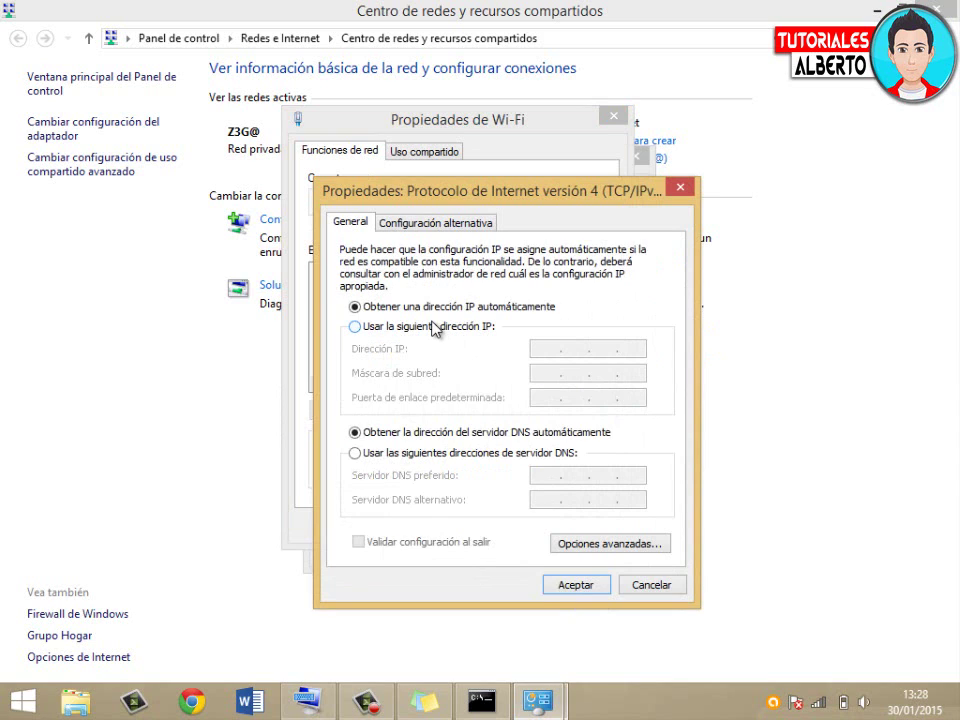
left_click(433, 328)
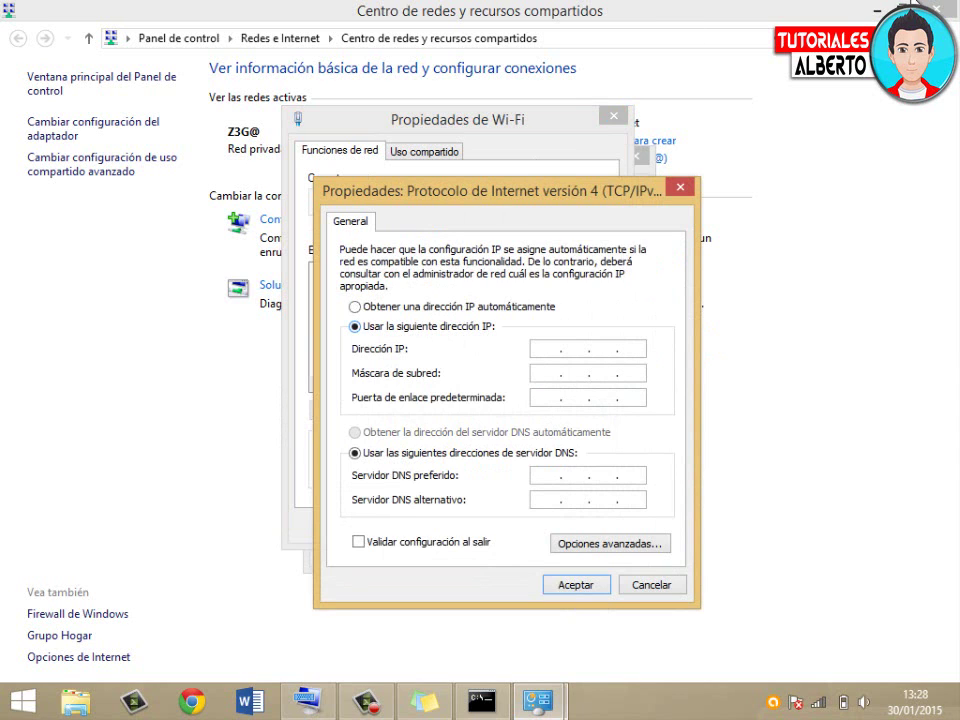
Minimize the Network and Sharing Center and place the Command Prompt beside the IPv4 dialog with the ipconfig addresses readable.
left_click(880, 9)
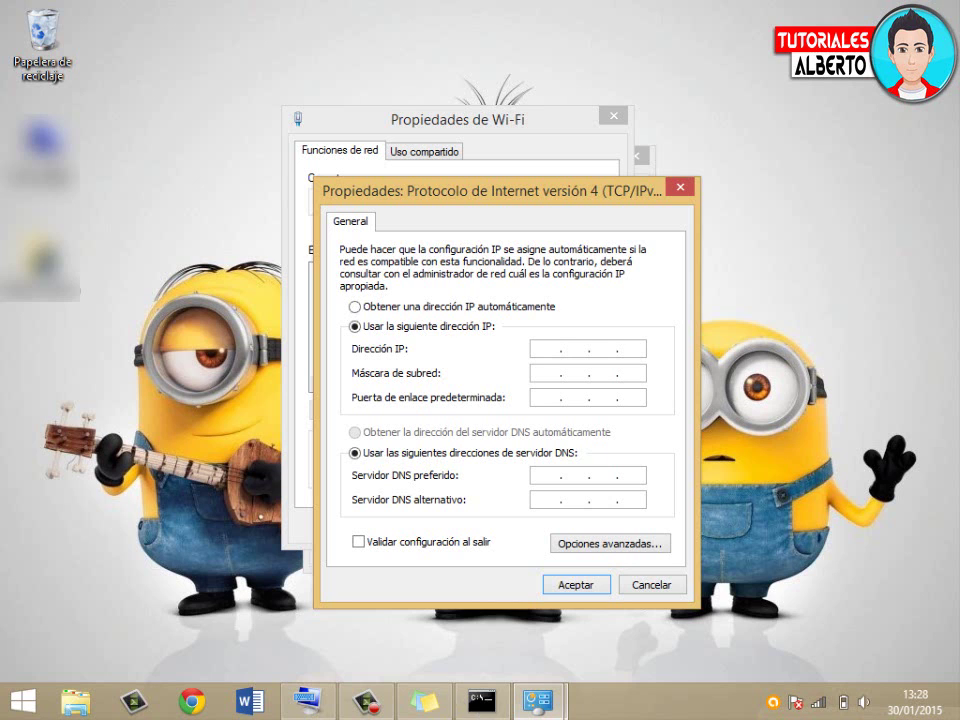
left_click(483, 700)
left_click_drag(326, 146, 0, 80)
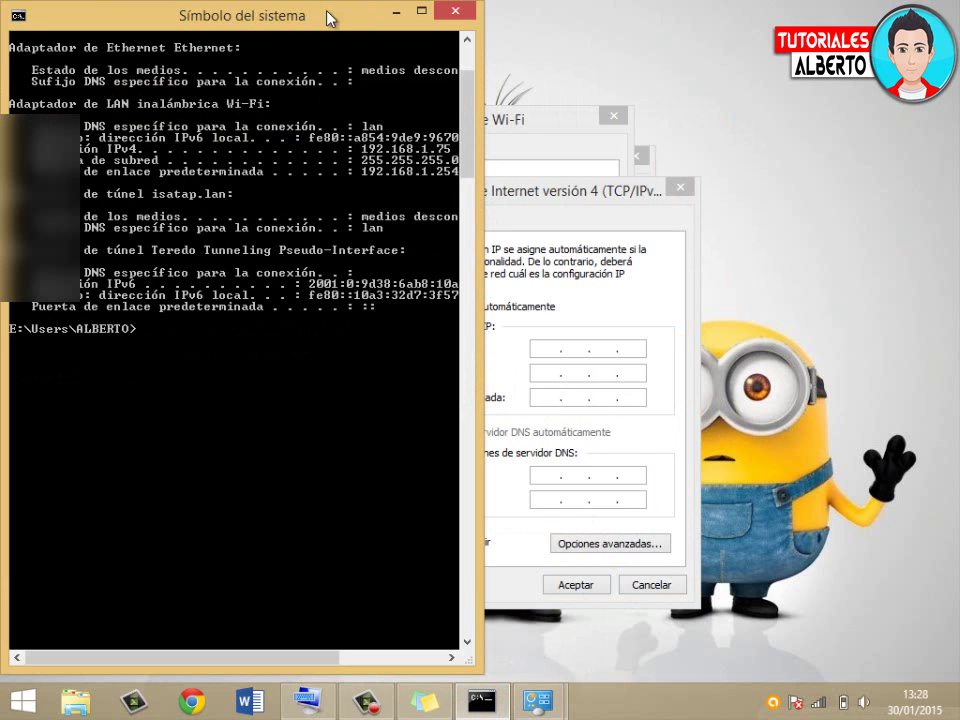
left_click_drag(343, 36, 205, 180)
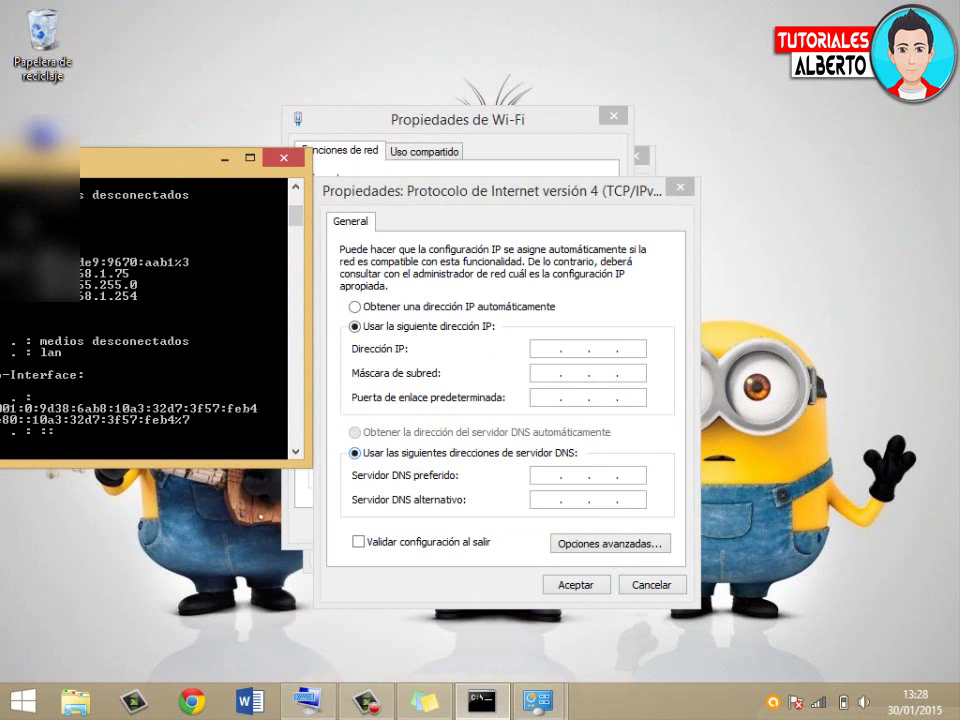
left_click_drag(170, 158, 599, 215)
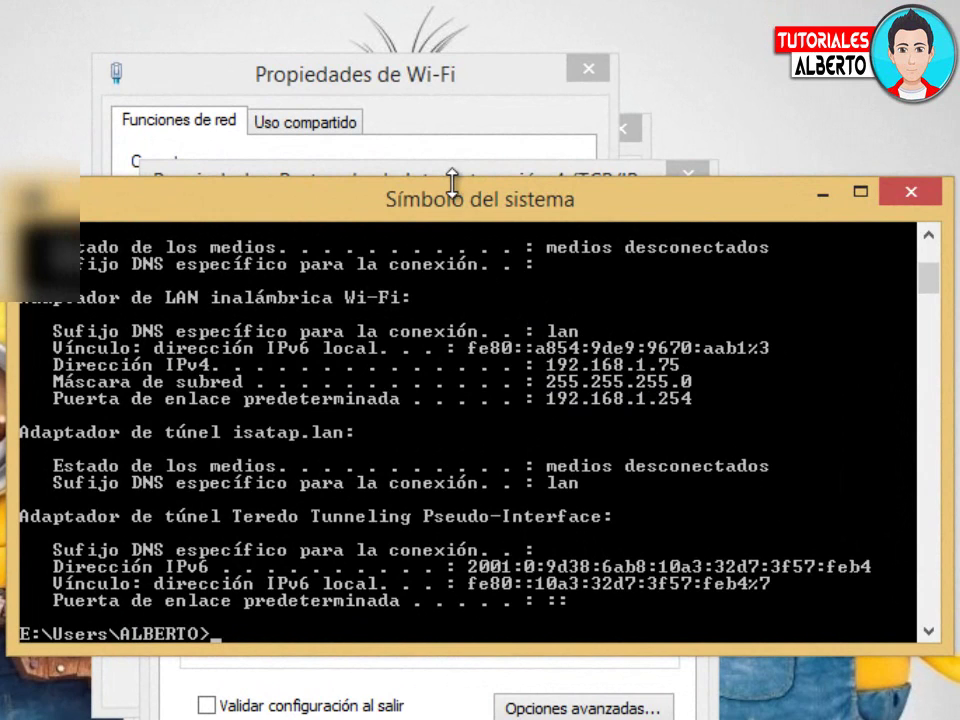
left_click_drag(345, 192, 0, 212)
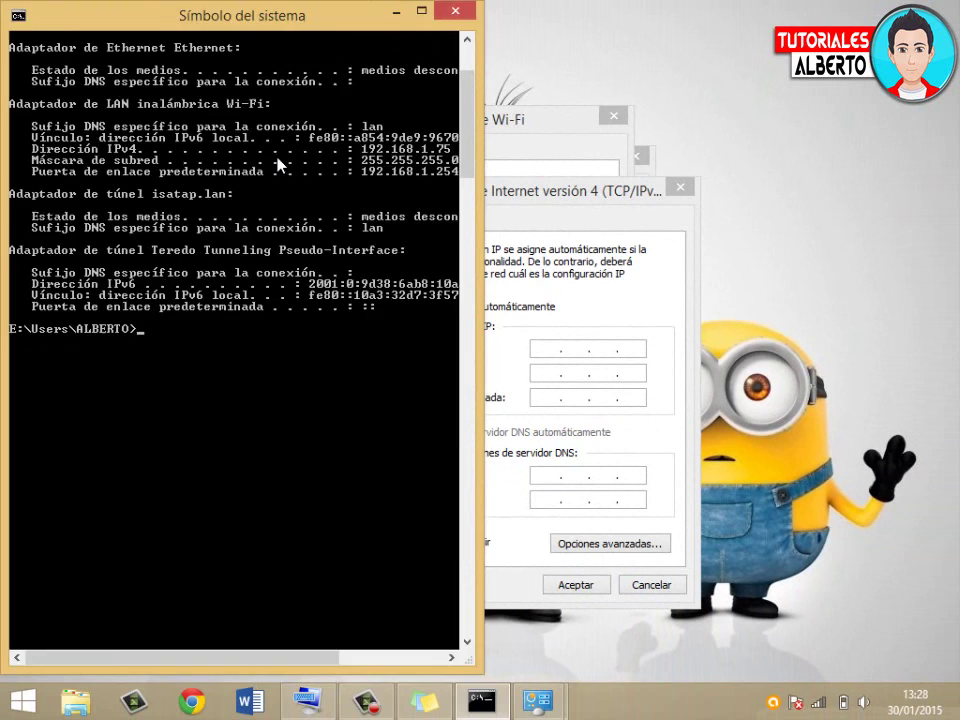
left_click_drag(306, 26, 249, 194)
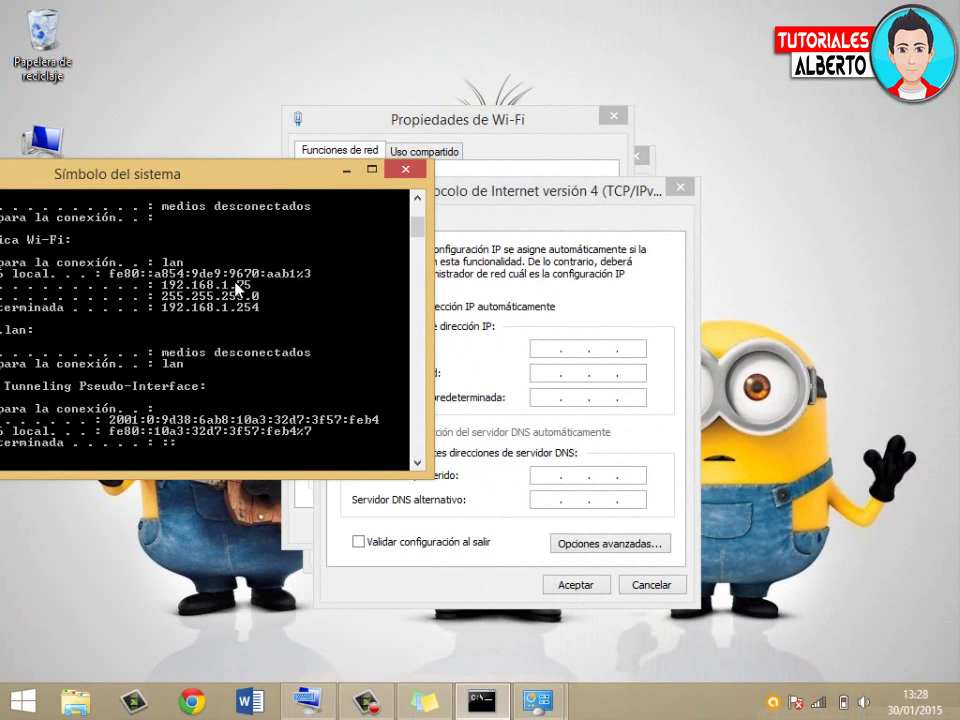
left_click_drag(266, 176, 139, 178)
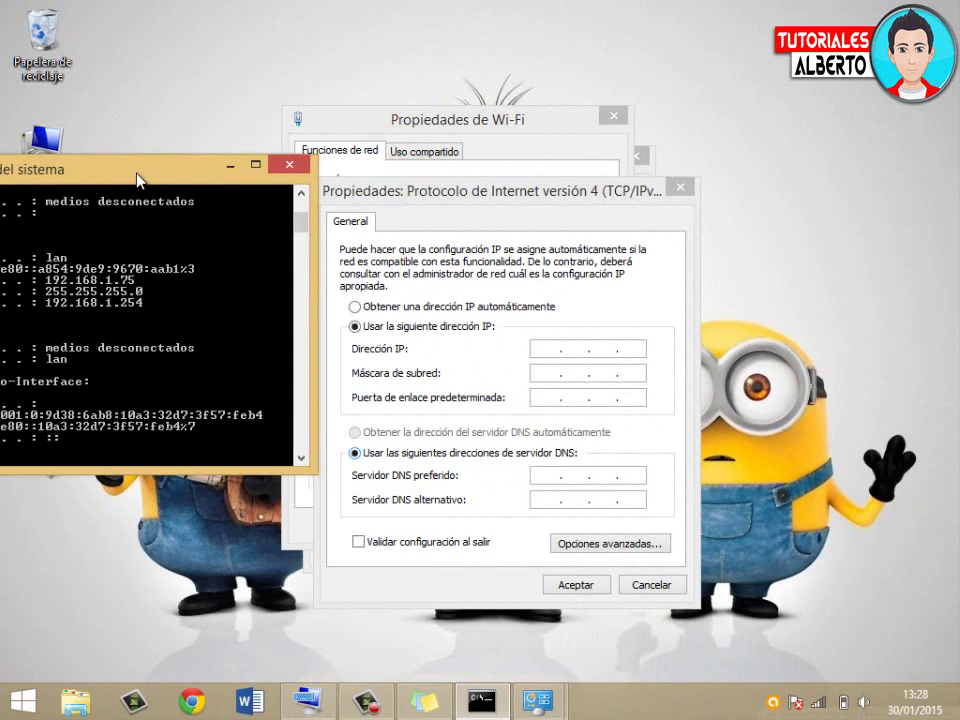
Enter 192.168.1.75 as the IP address, using the on-screen keyboard for the digits 6 and 7.
left_click(538, 347)
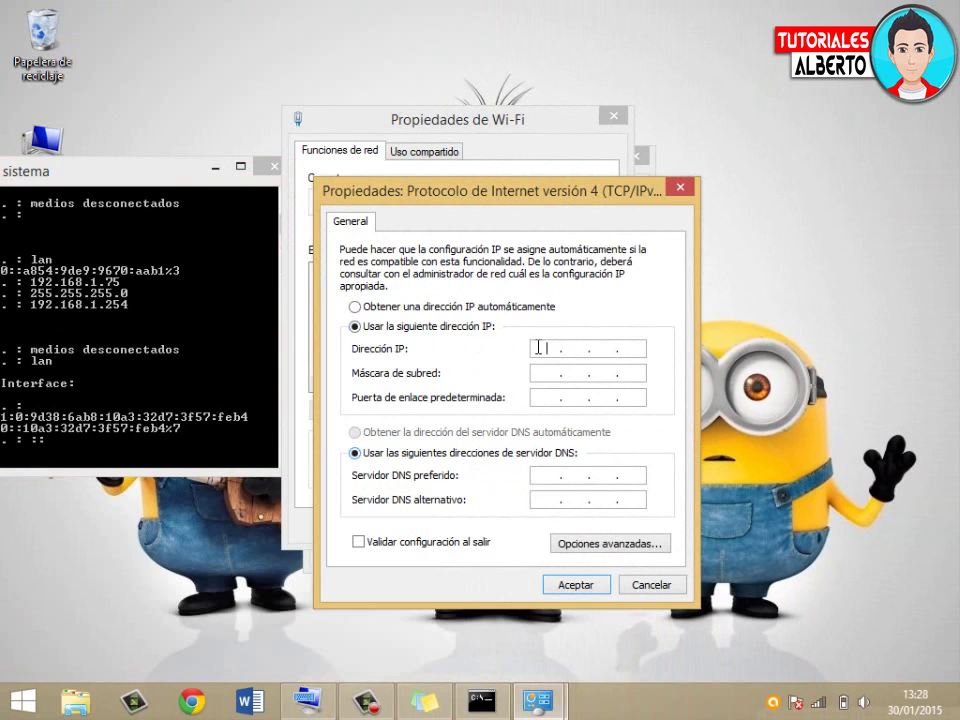
type("192 . 1 . .")
left_click(307, 701)
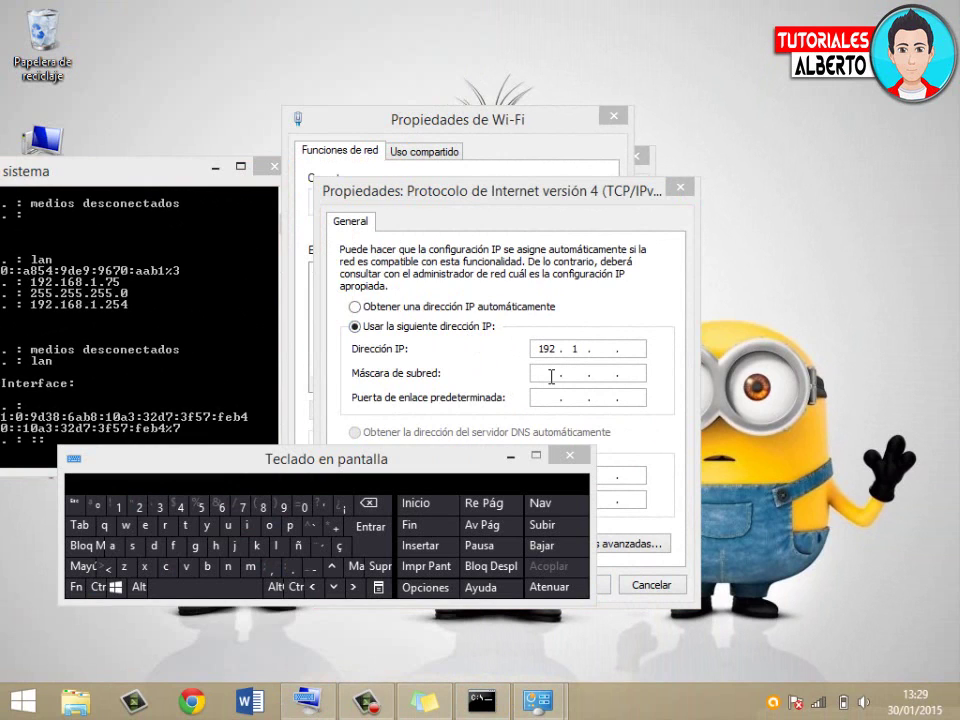
left_click(222, 507)
type("8 . ")
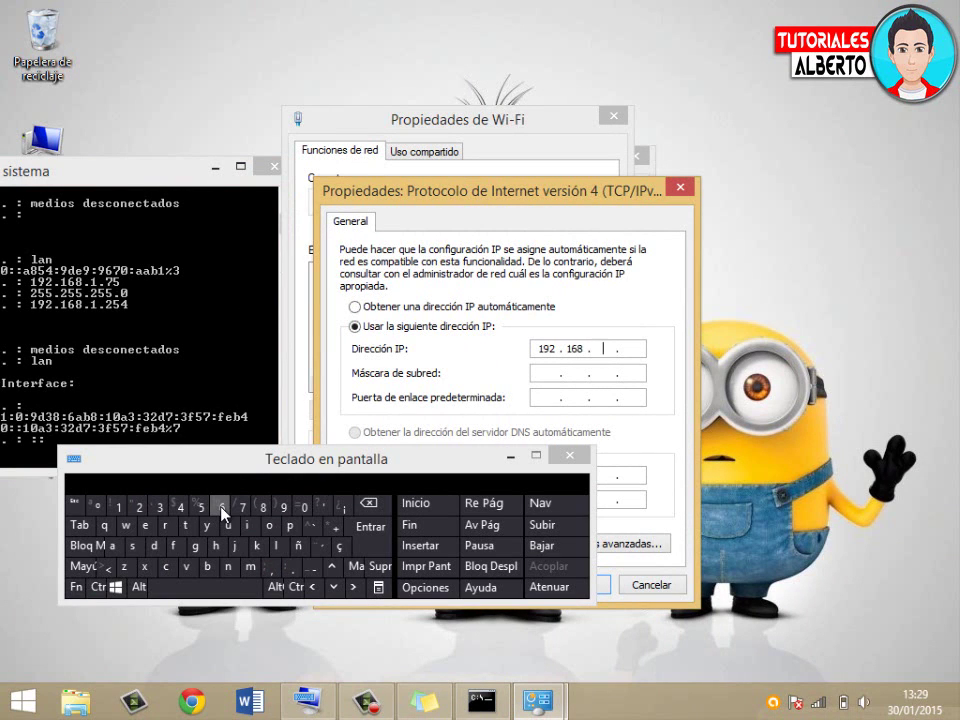
type("1 .")
left_click(242, 508)
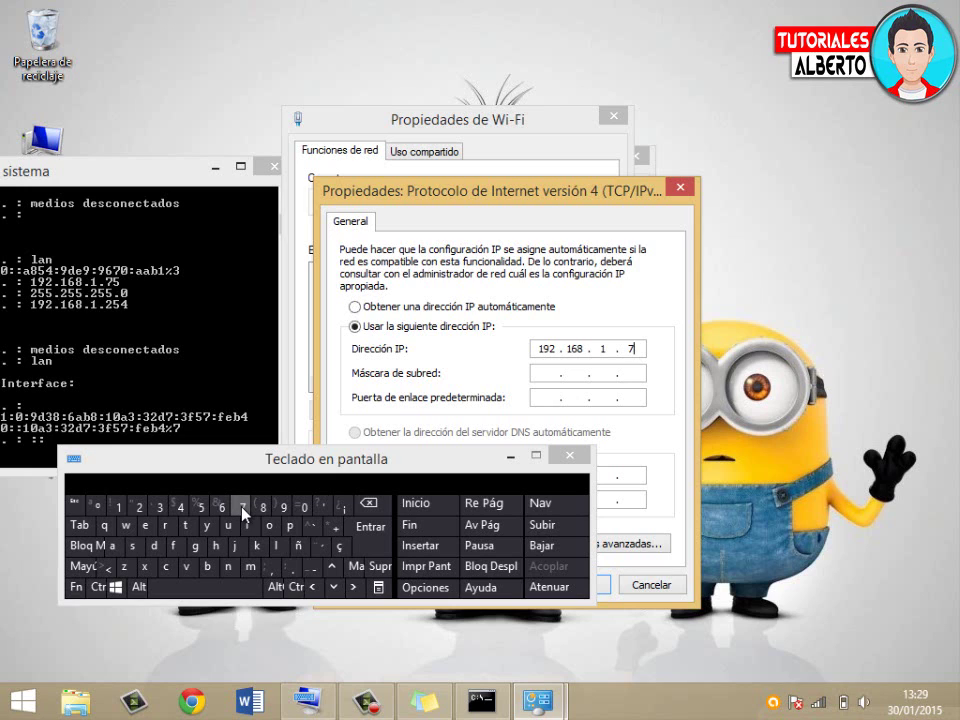
type("5")
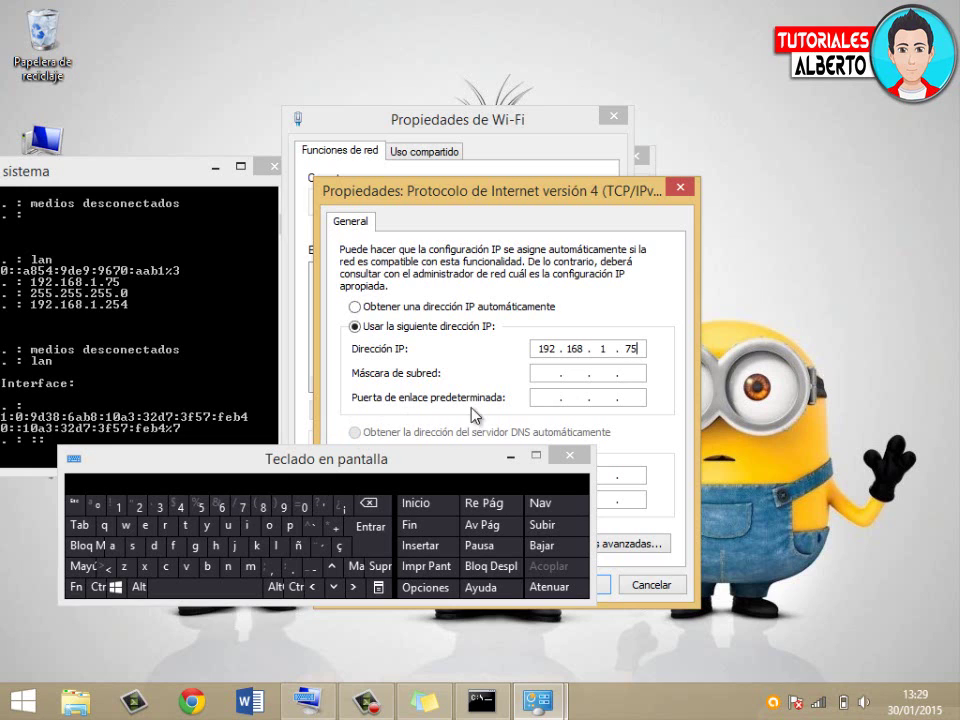
Set the subnet mask to 255.255.255.0 and the default gateway to 192.168.1.254.
left_click_drag(280, 456, 279, 542)
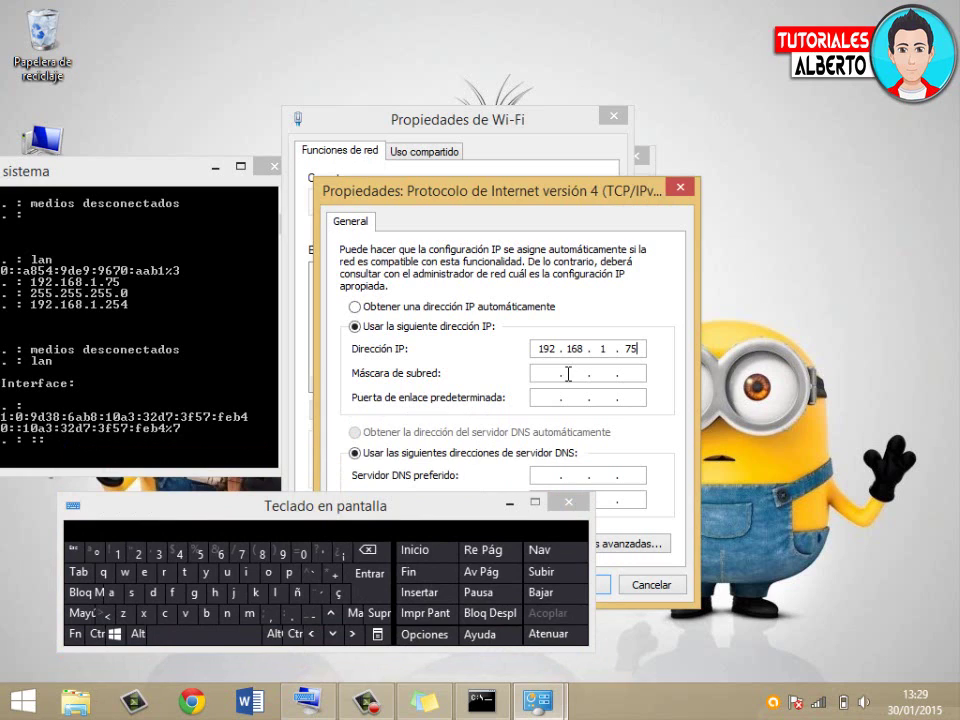
left_click(555, 390)
left_click(565, 378)
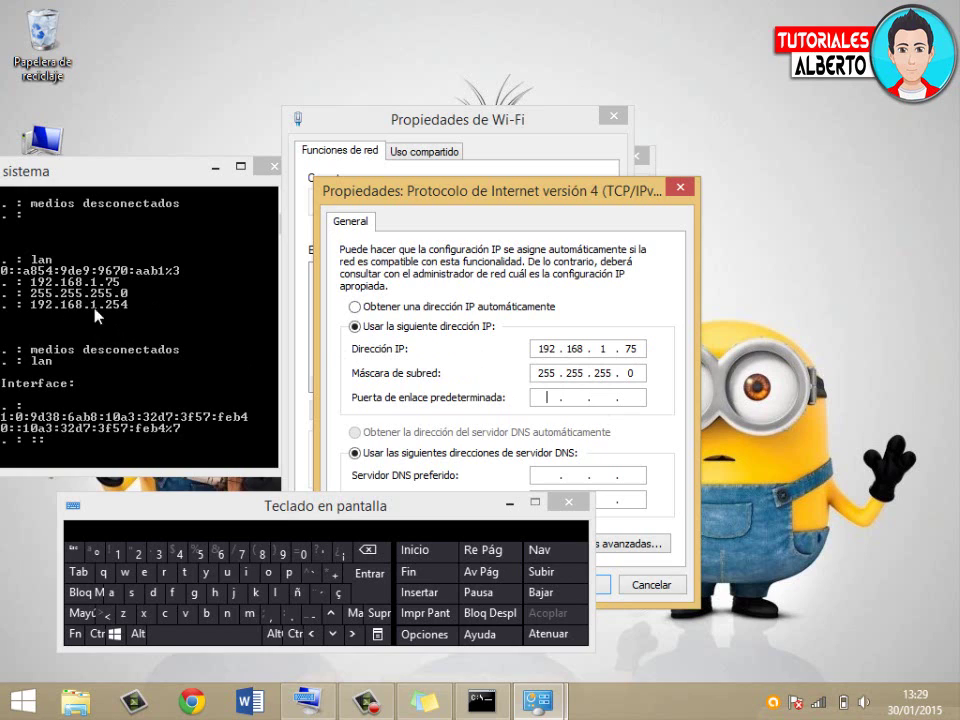
type("192 . 168 . 1 . 254")
Set the preferred DNS server to 8.8.8.8 and the alternate to 8.8.4.4, and accept the IPv4 settings.
left_click_drag(290, 510, 392, 72)
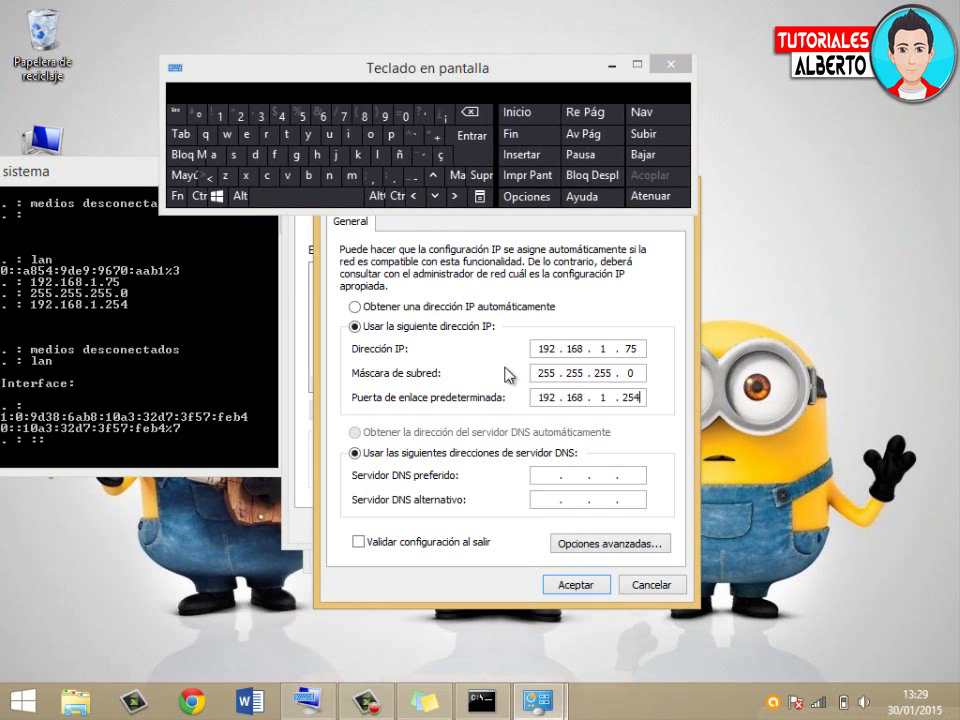
left_click(544, 478)
type("8 .8.8.8")
left_click(549, 499)
type("8 ")
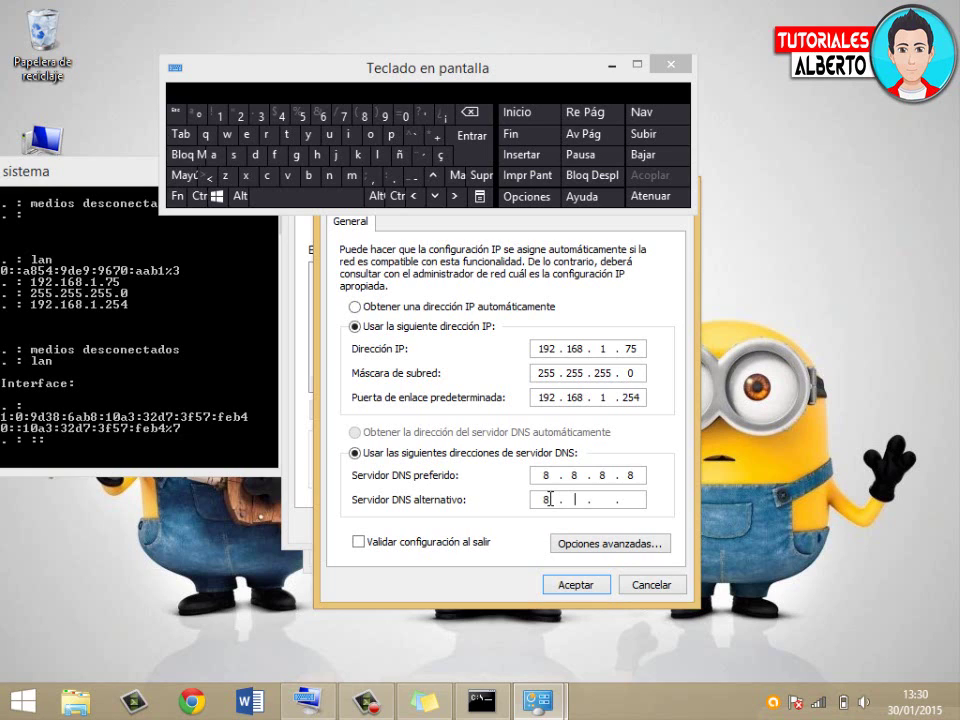
type(". 8 . 4 . 4")
left_click(576, 585)
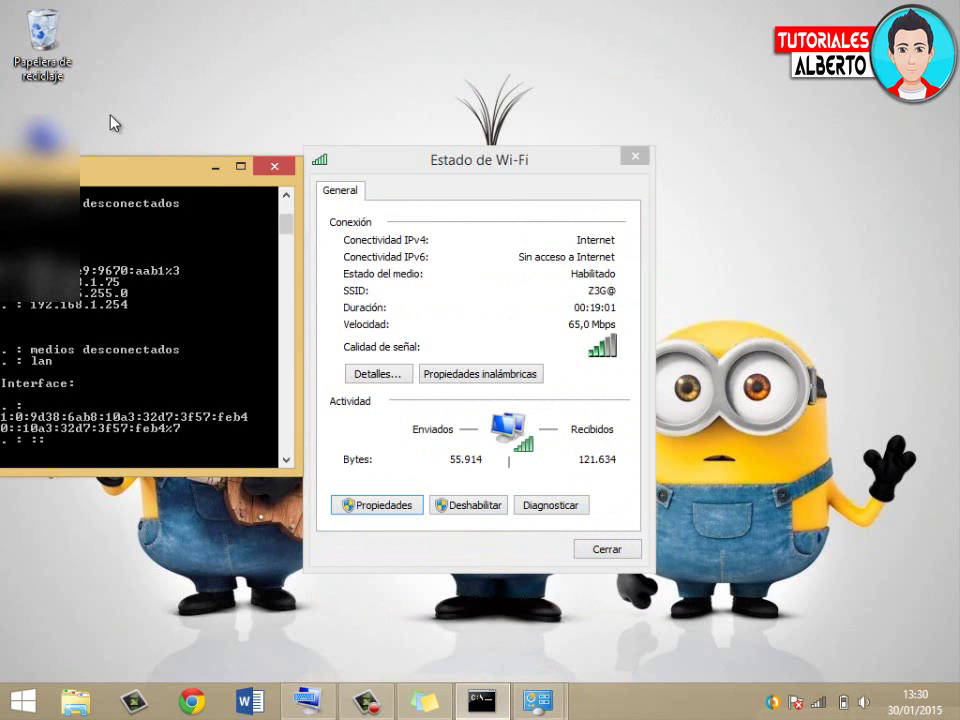
Close the Command Prompt and the Wi-Fi status window.
key("alt+F4")
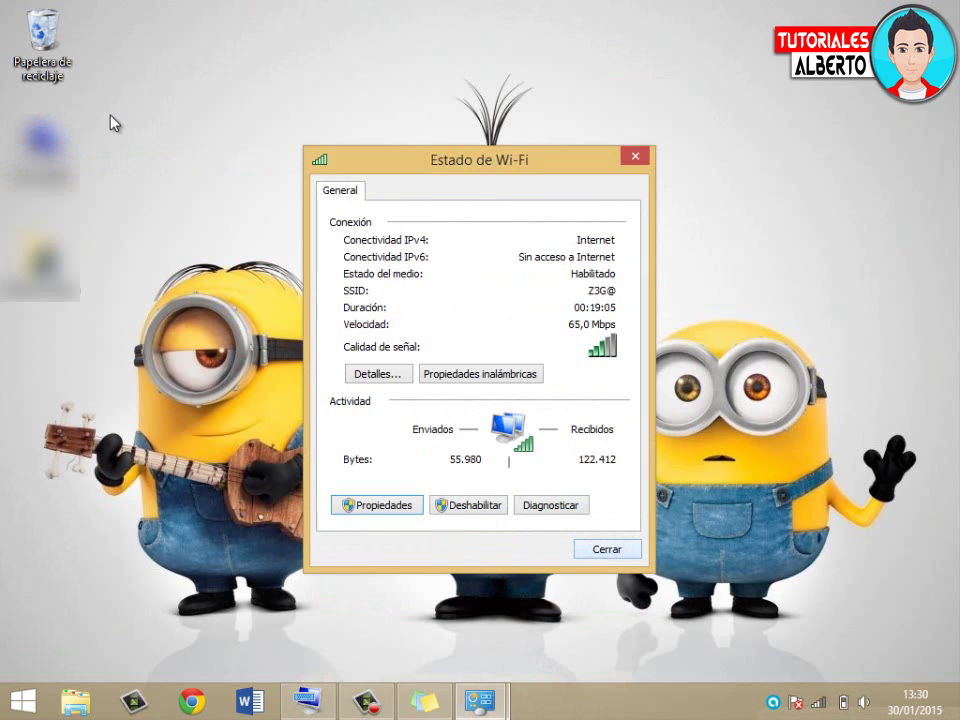
key("alt+F4")
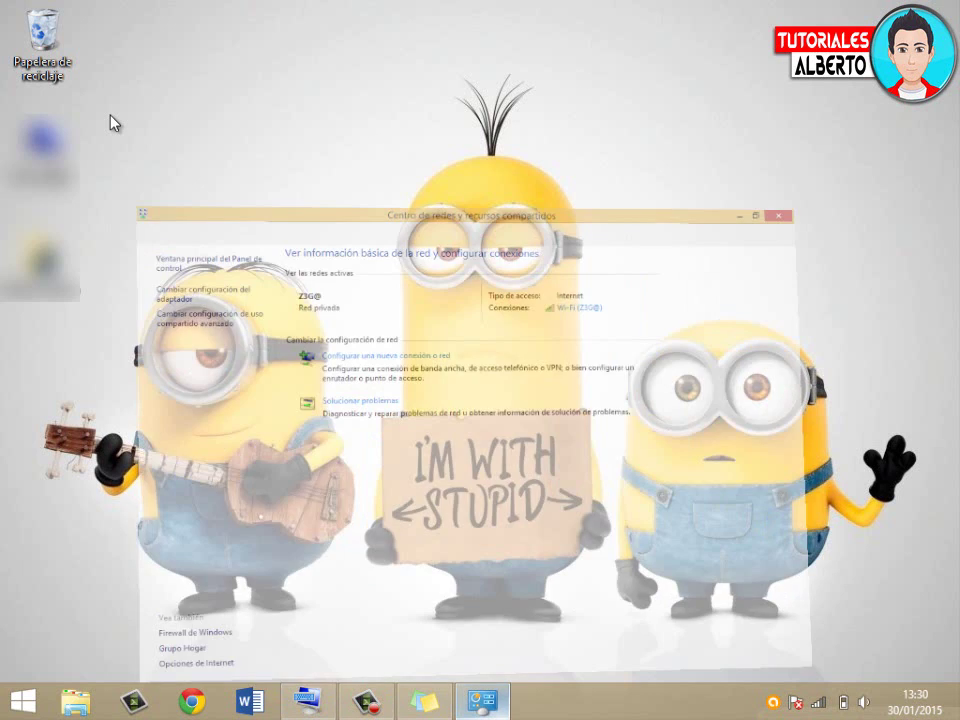
Close the Network and Sharing Center and load google.com in Chrome to test the connection.
key("alt+F4")
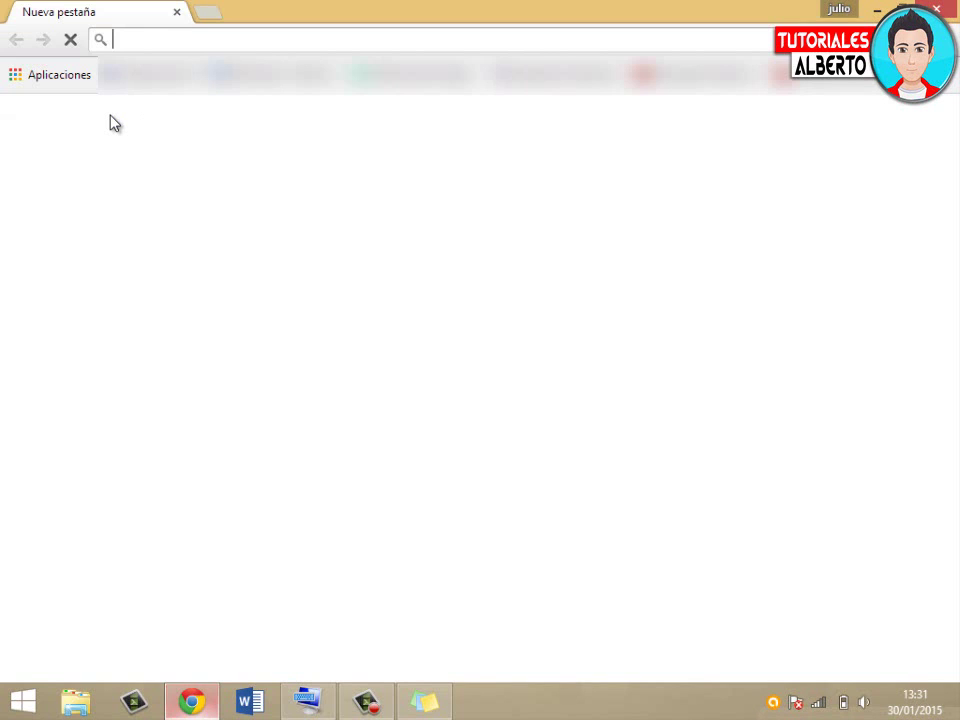
type("google.com")
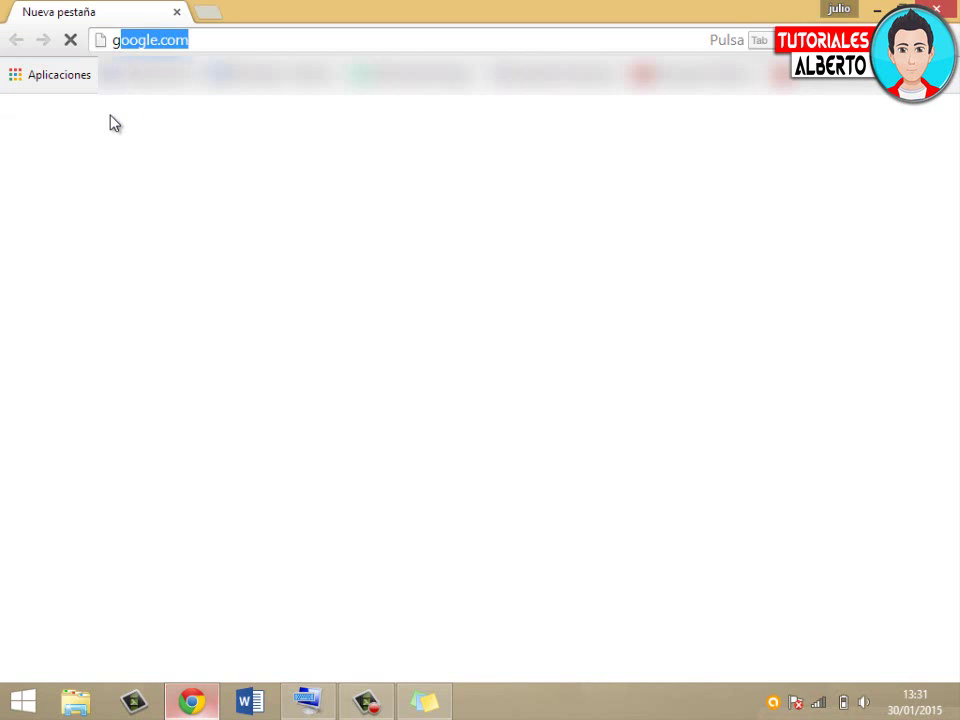
key("Right")
key("Return")
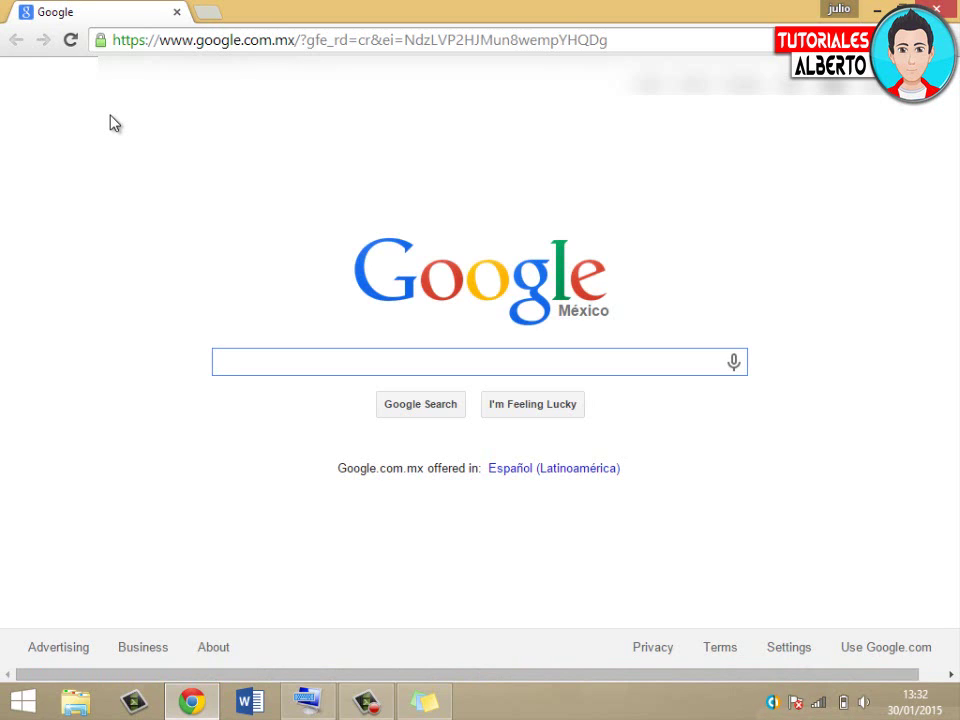
type("c")
type("ace")
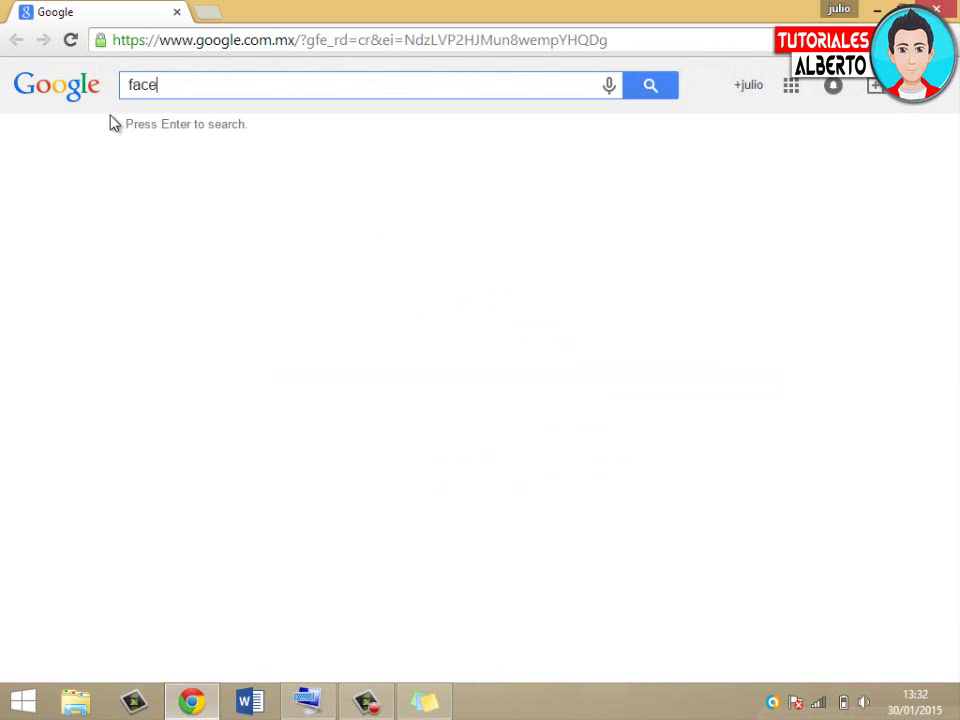
type("bo")
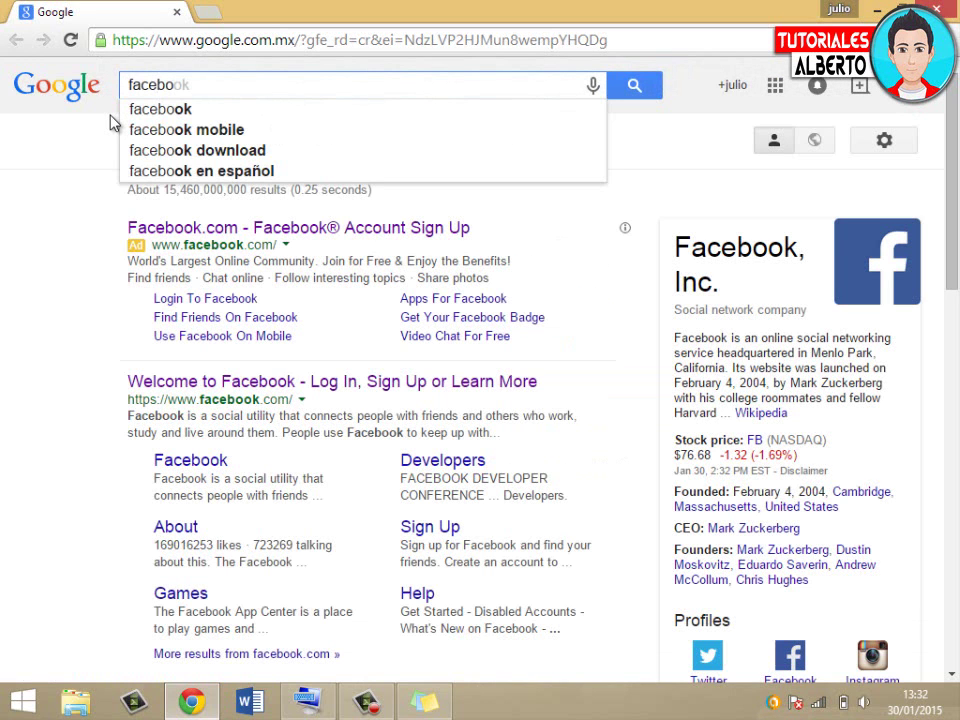
key("BackSpace")
key("BackSpace")
key("BackSpace")
key("BackSpace")
key("BackSpace")
key("BackSpace")
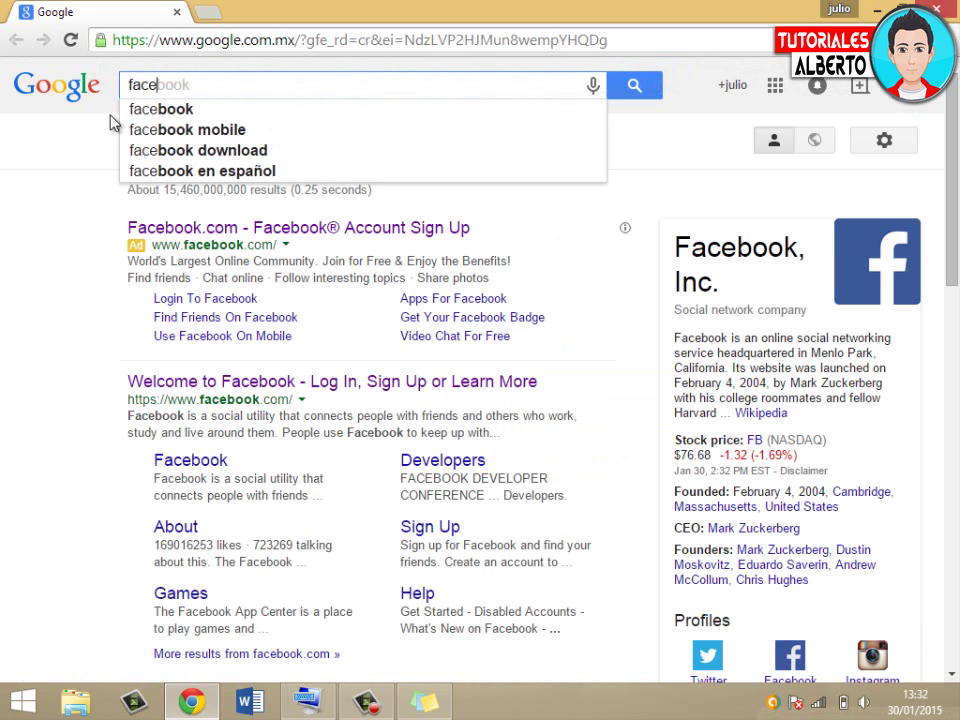
Search Google for "tutorialesalberto", using the on-screen keyboard for the letter i, and minimize that keyboard.
type("tutor")
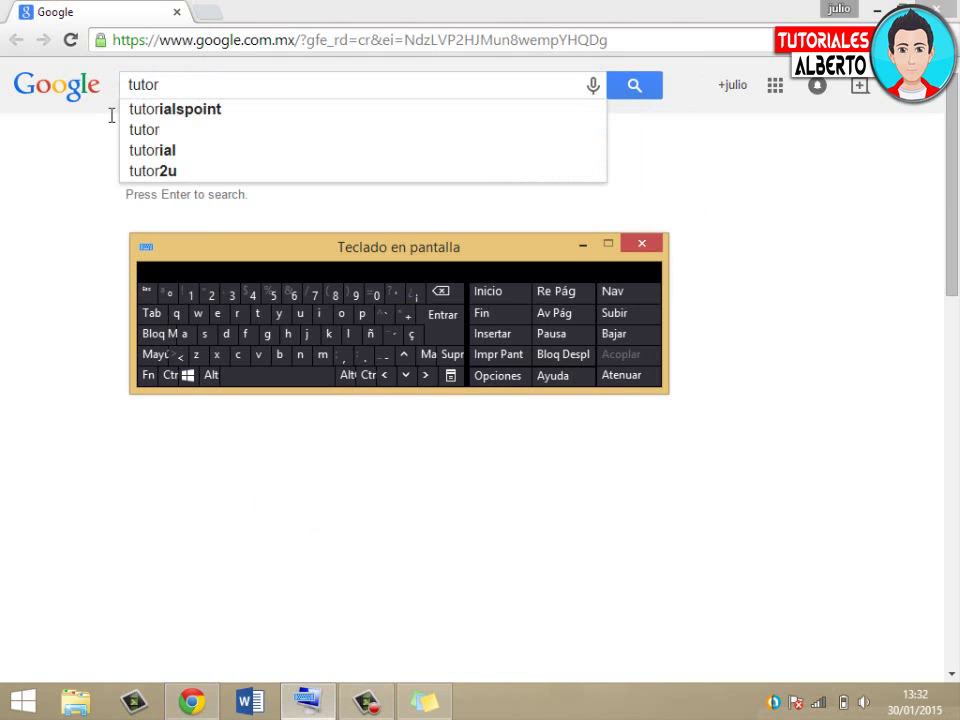
left_click(111, 116)
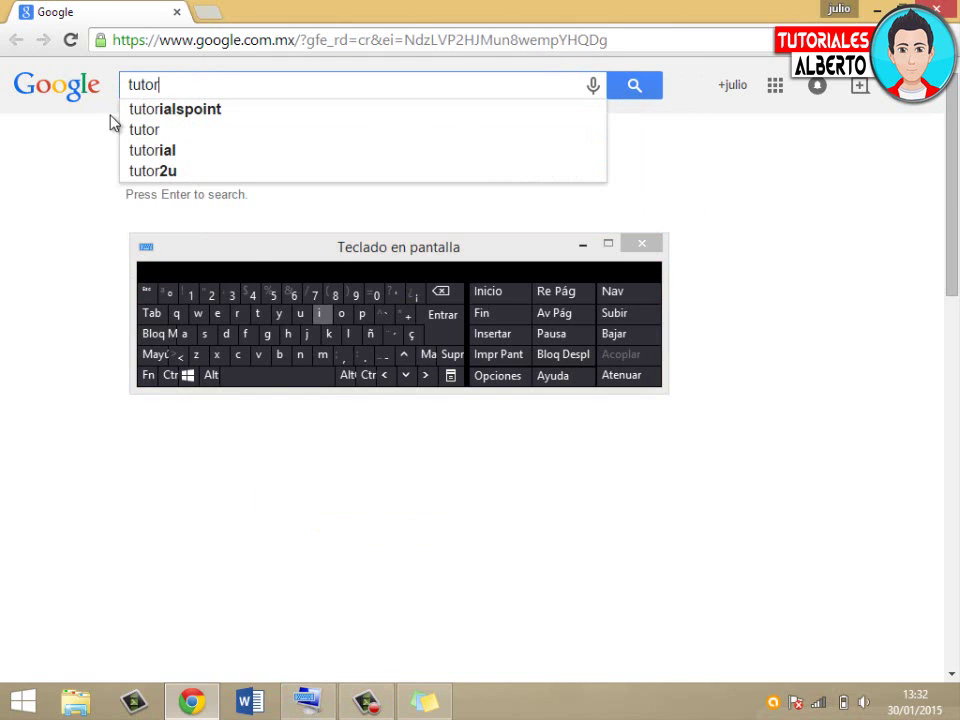
type("iales")
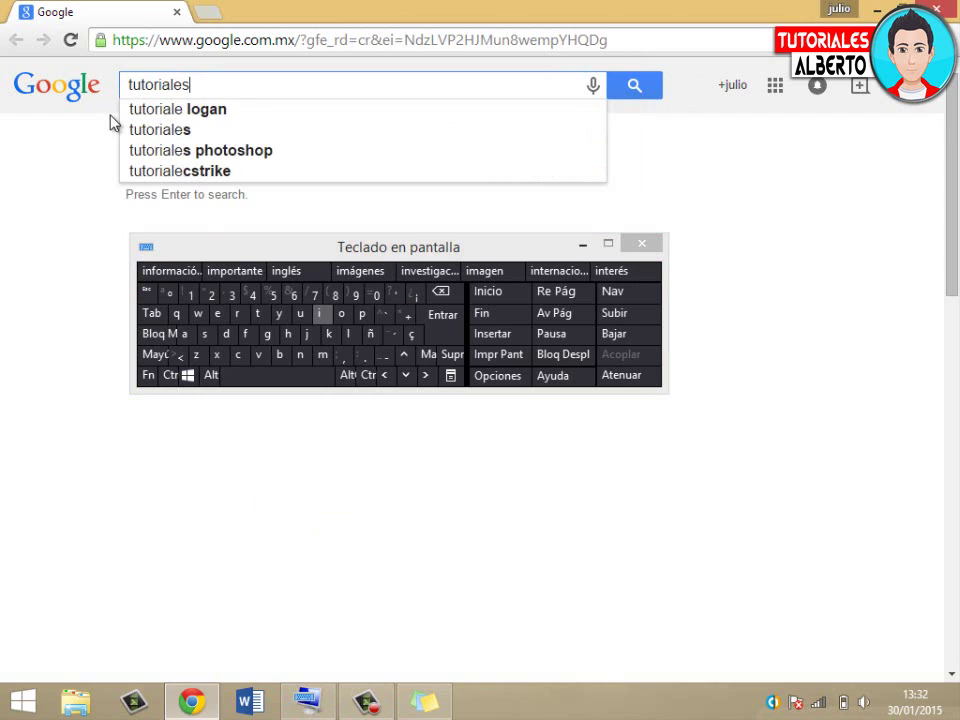
type("alber")
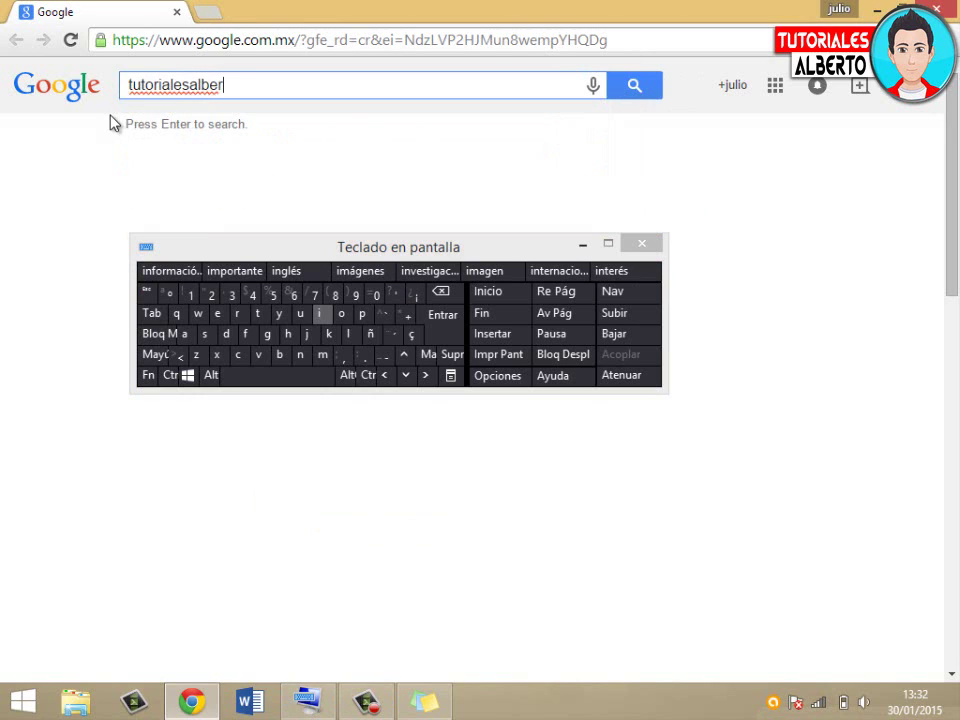
type("to")
key("Return")
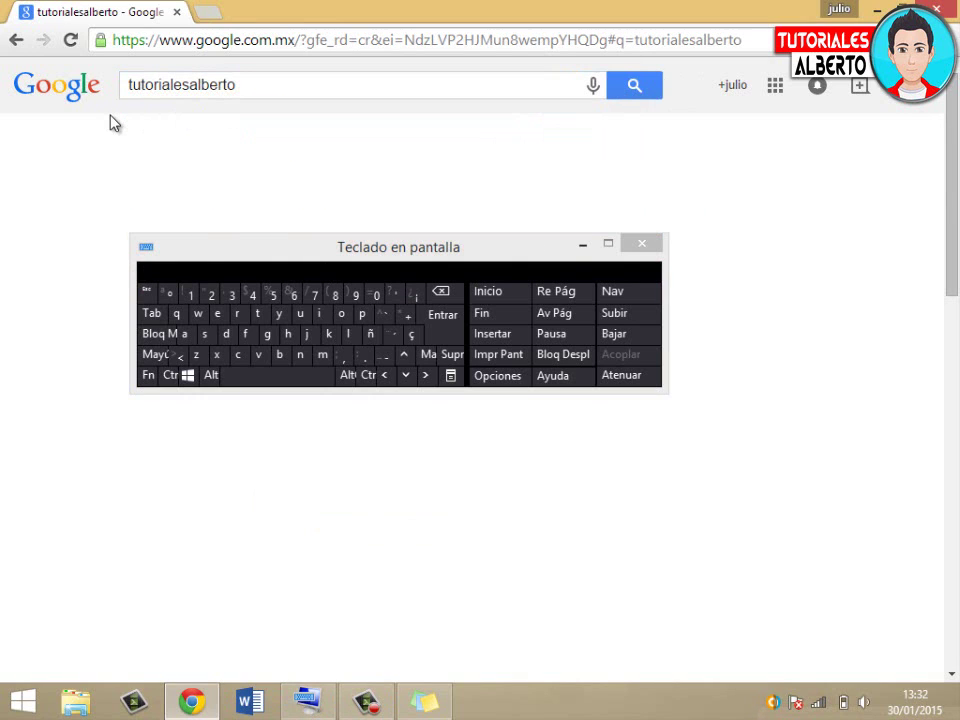
left_click(583, 244)
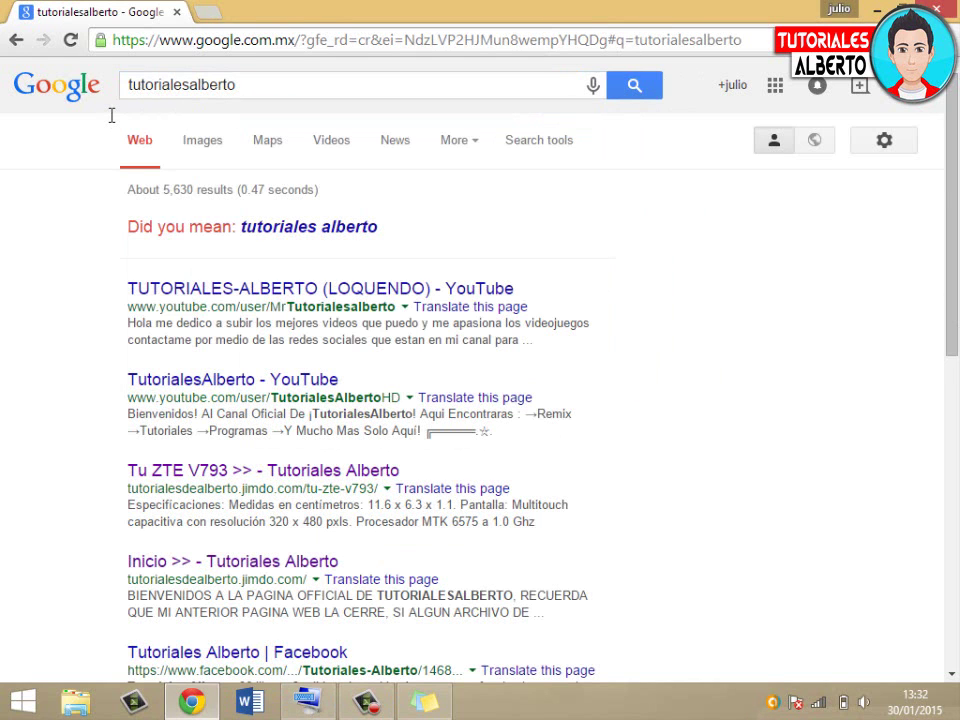
Open the TutorialesAlberto YouTube channel from the results and look through its uploaded videos down to the page end.
left_click(232, 379)
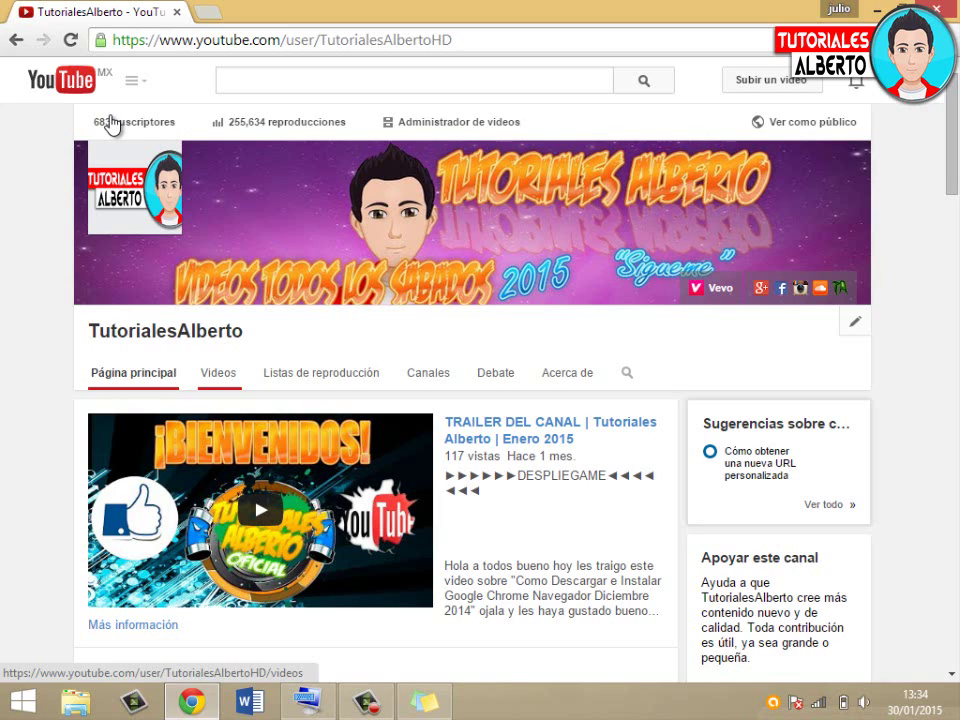
key("Return")
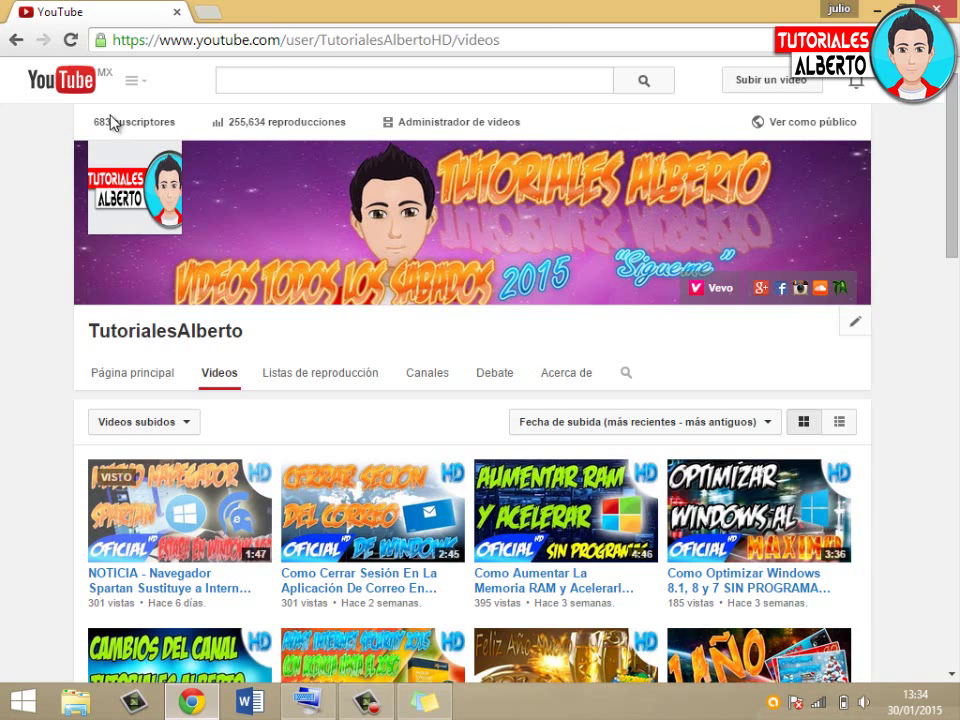
scroll(110, 122, "down", 6)
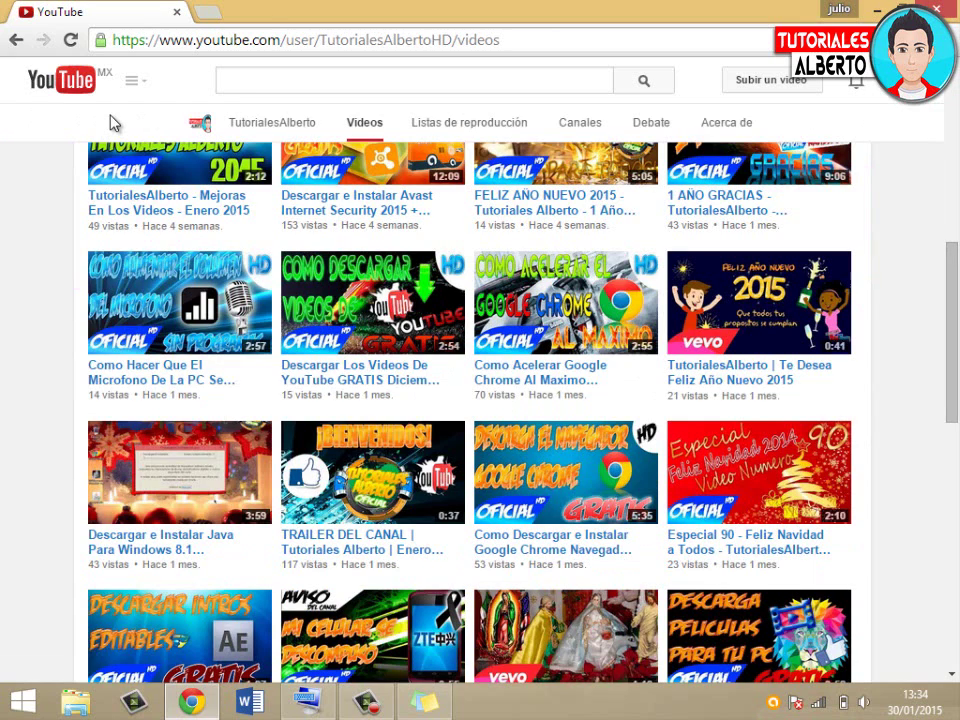
scroll(110, 122, "up", 6)
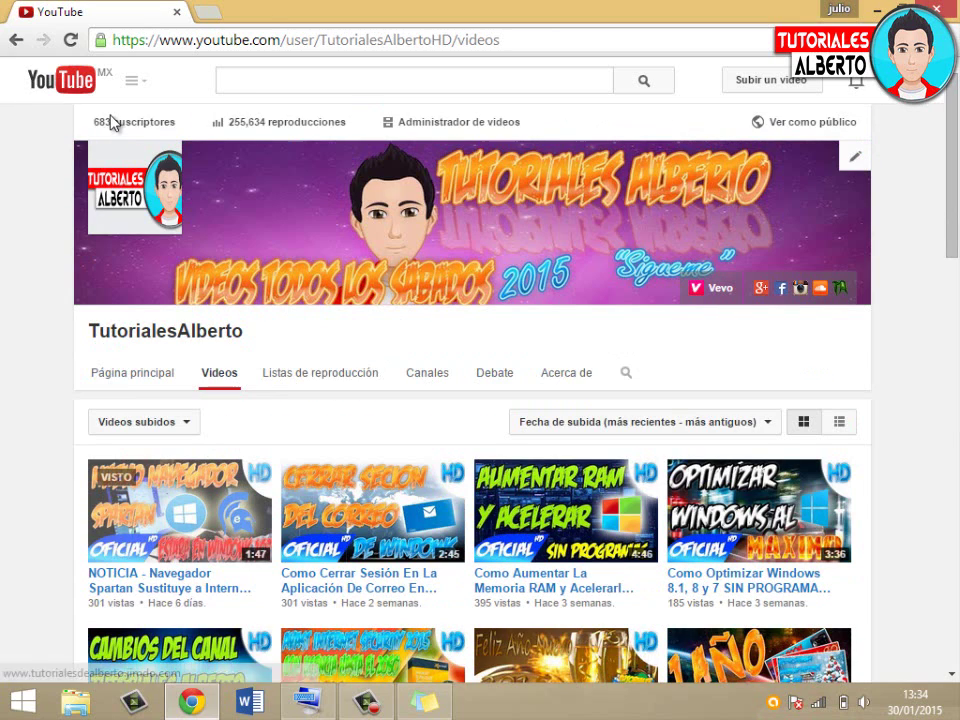
scroll(110, 122, "down", 6)
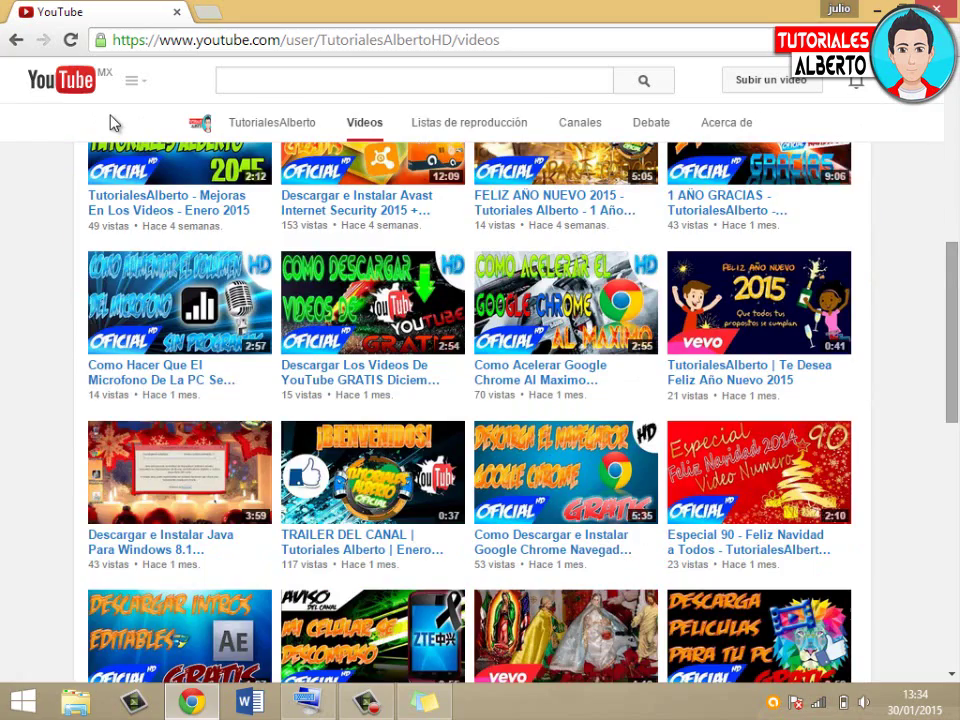
scroll(110, 122, "down", 3)
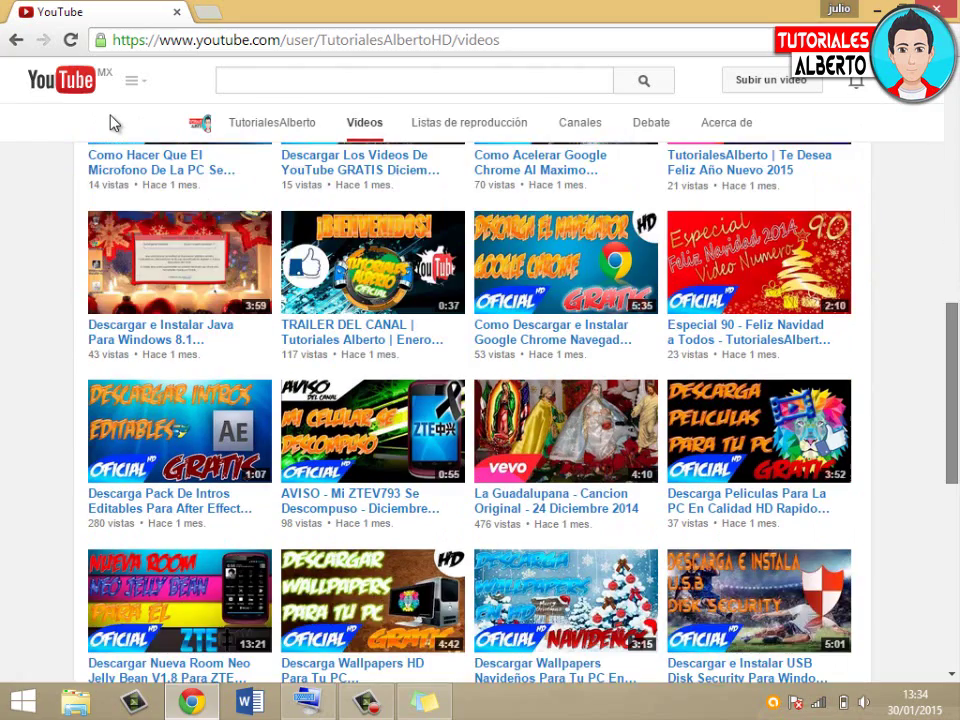
scroll(112, 122, "down", 3)
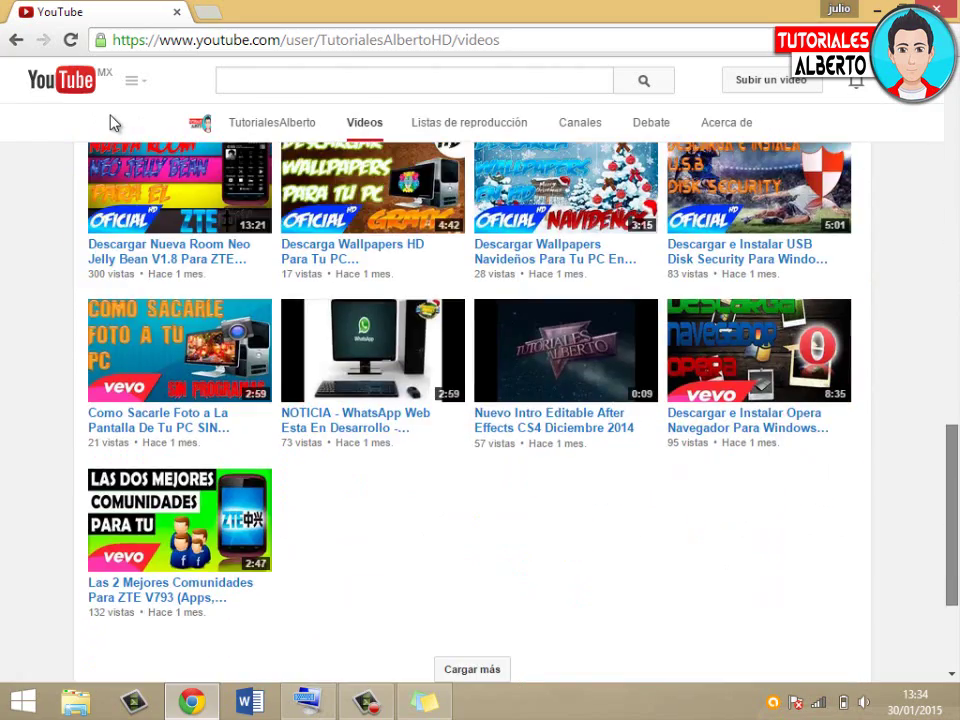
scroll(112, 122, "down", 2)
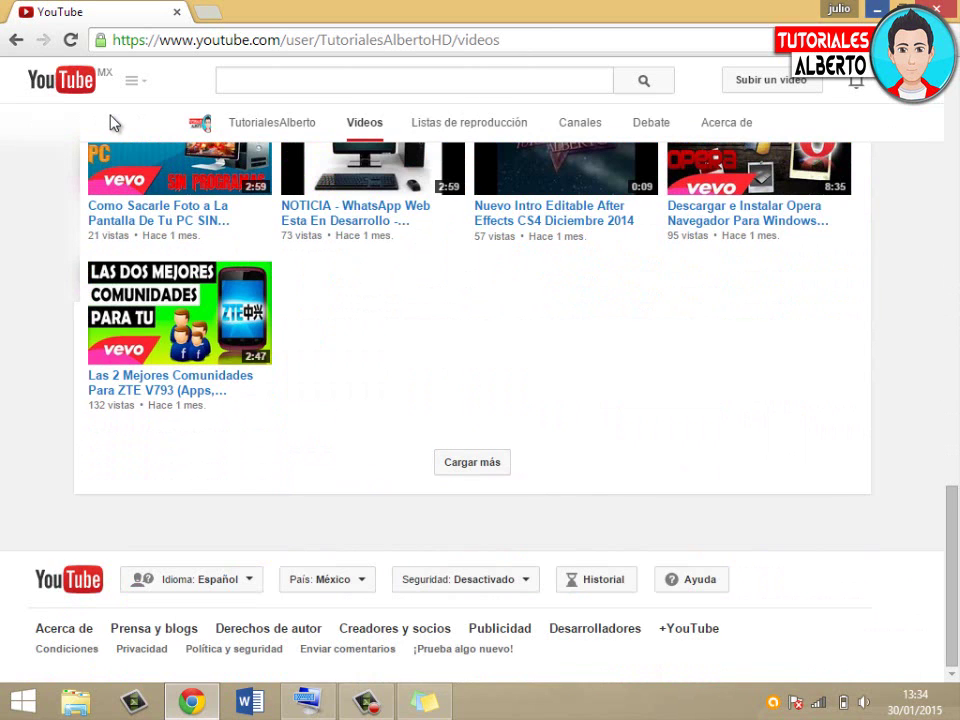
Minimize the browser window to return to the desktop.
key("super+d")
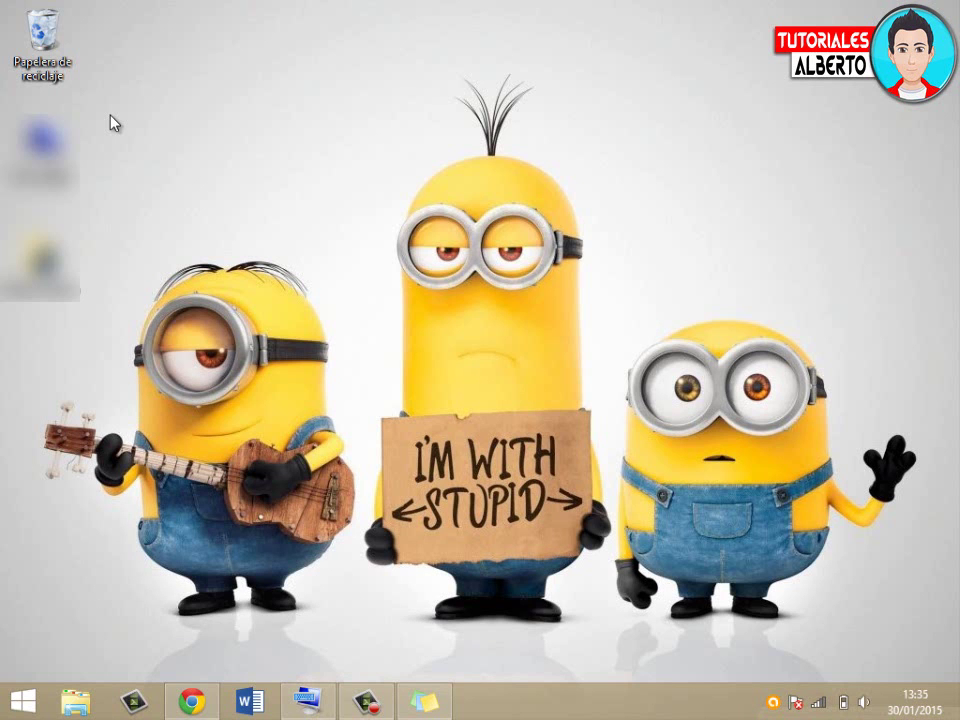
key("F10")
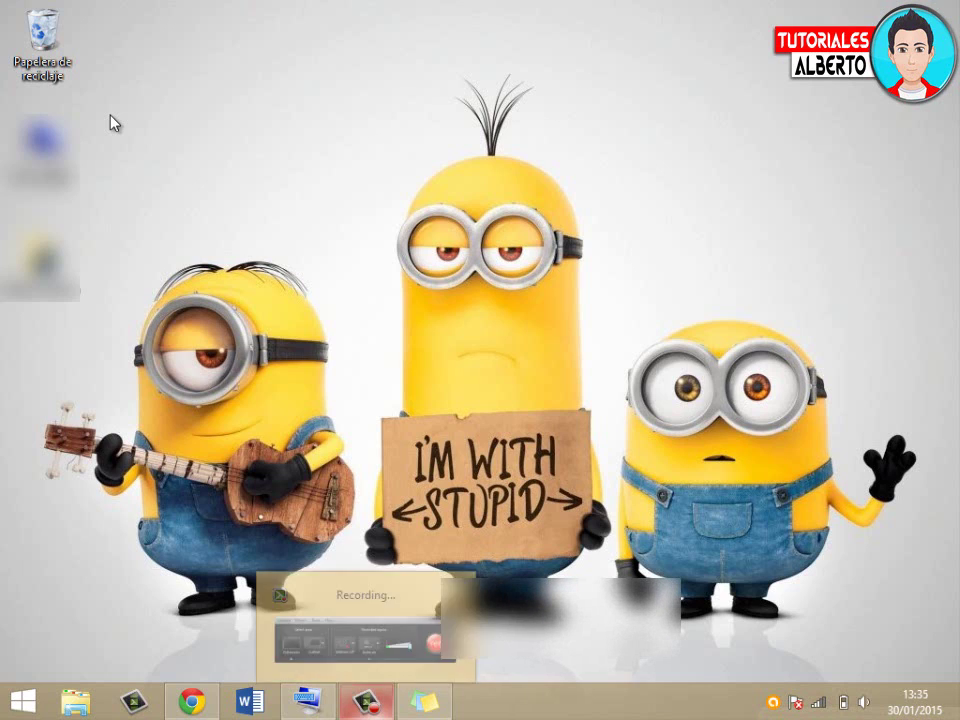